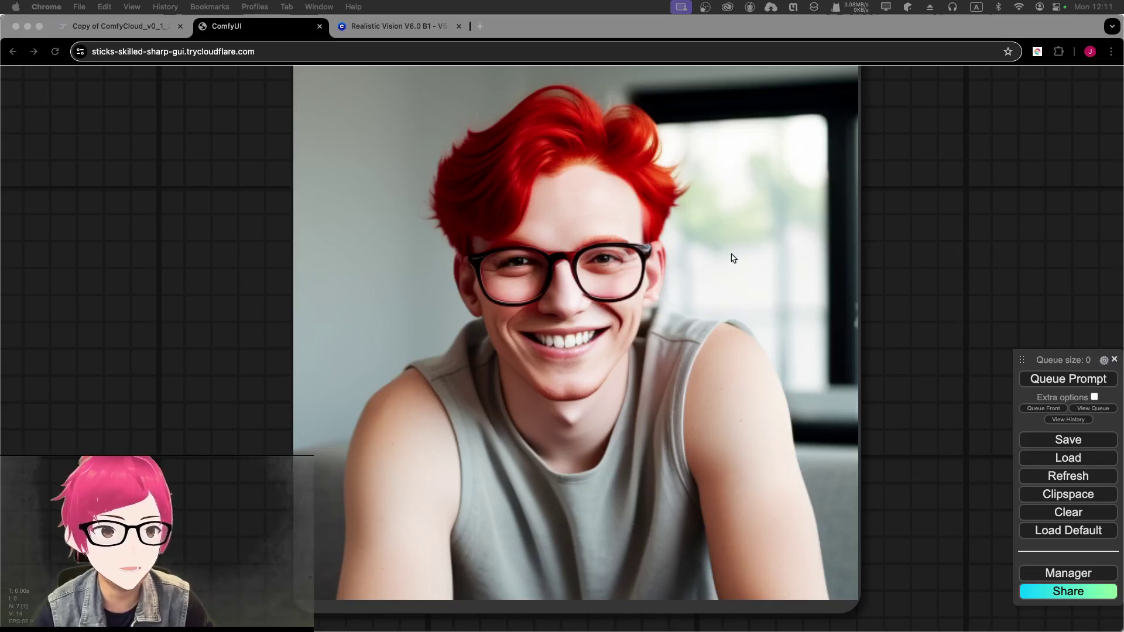
- Examine the generated portrait and trace the workflow from the Save Image node back to the Load Checkpoint node
left_click(911, 263)
scroll(780, 269, "down", 10)
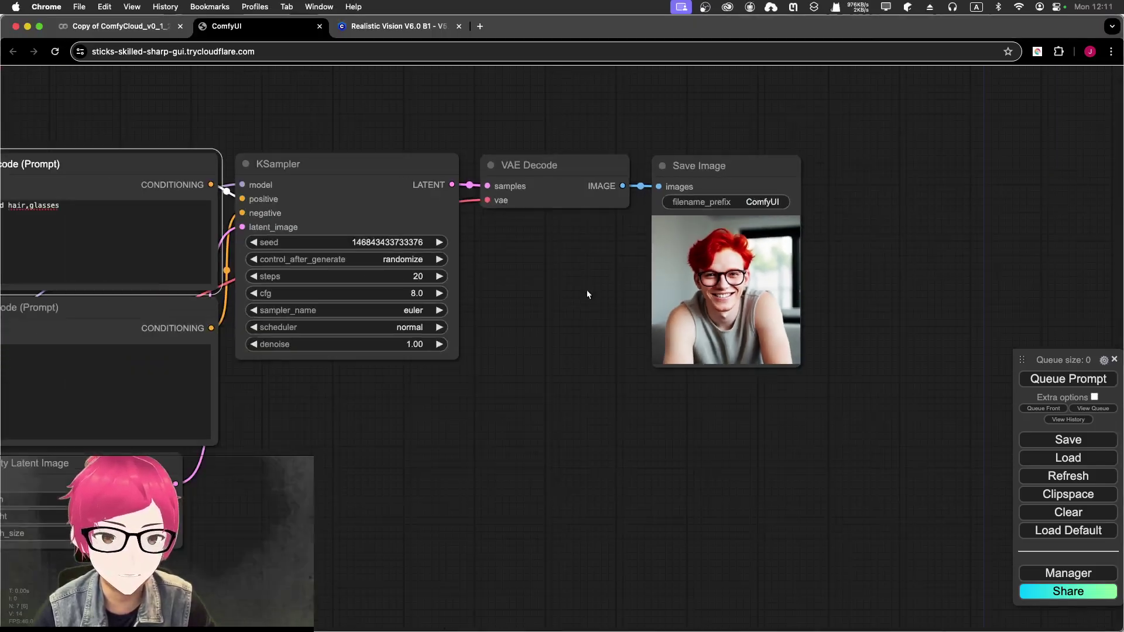
scroll(584, 291, "down", 5)
left_click_drag(572, 384, 788, 362)
scroll(276, 321, "up", 4)
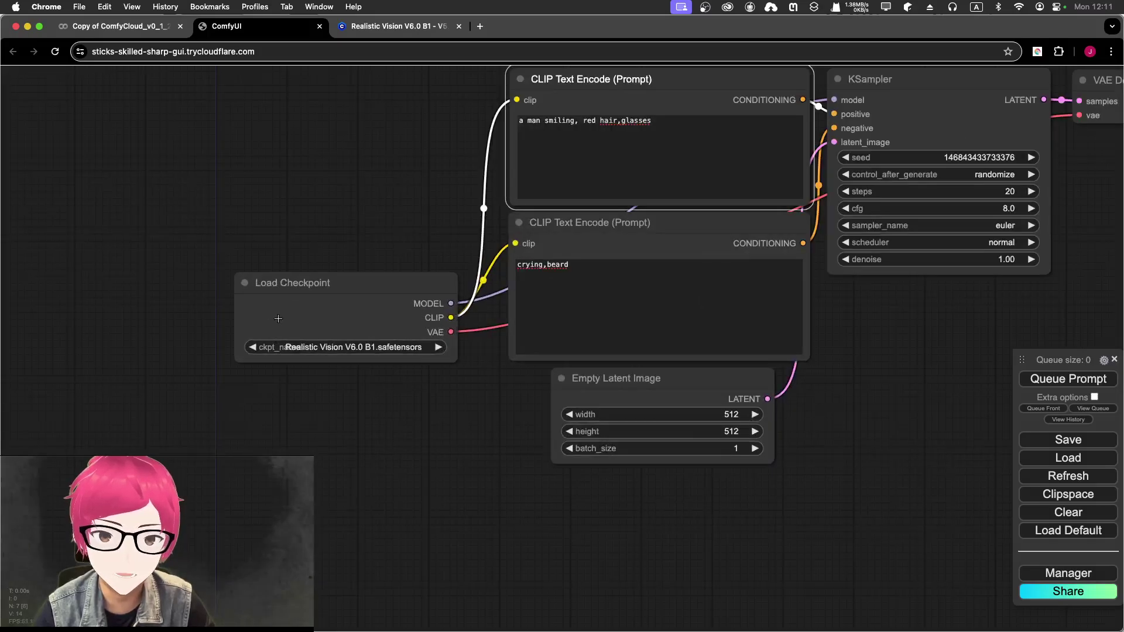
scroll(276, 320, "up", 2)
scroll(273, 316, "down", 2)
left_click_drag(687, 81, 559, 181)
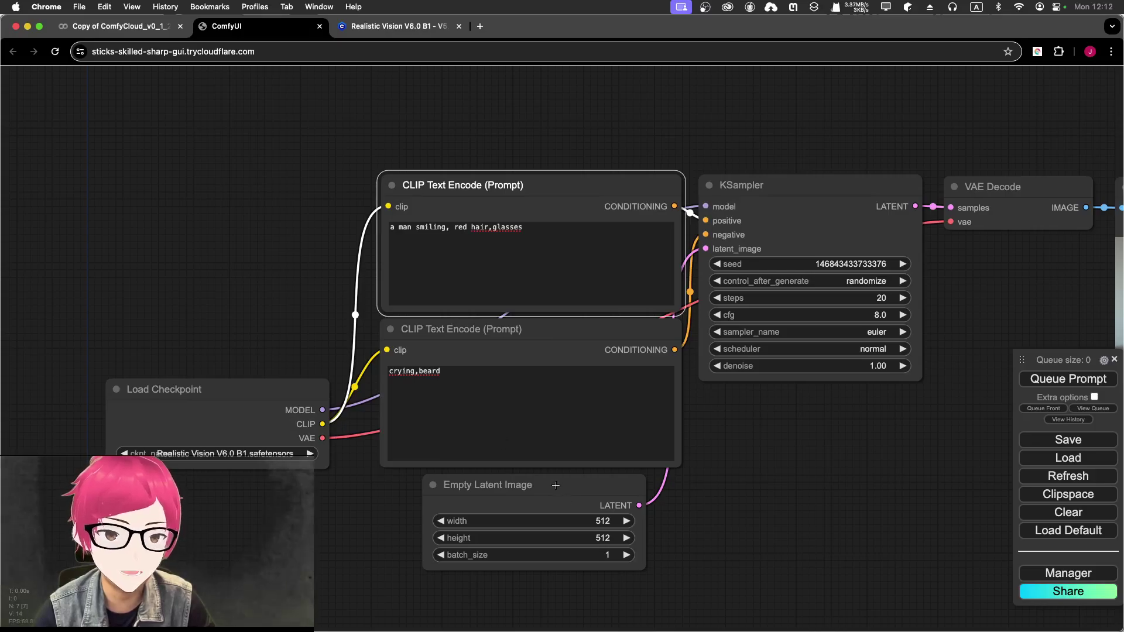
- Move the Empty Latent Image node slightly down so it sits below the negative prompt node, aligned with its right edge
left_click_drag(556, 486, 589, 496)
left_click_drag(728, 425, 533, 405)
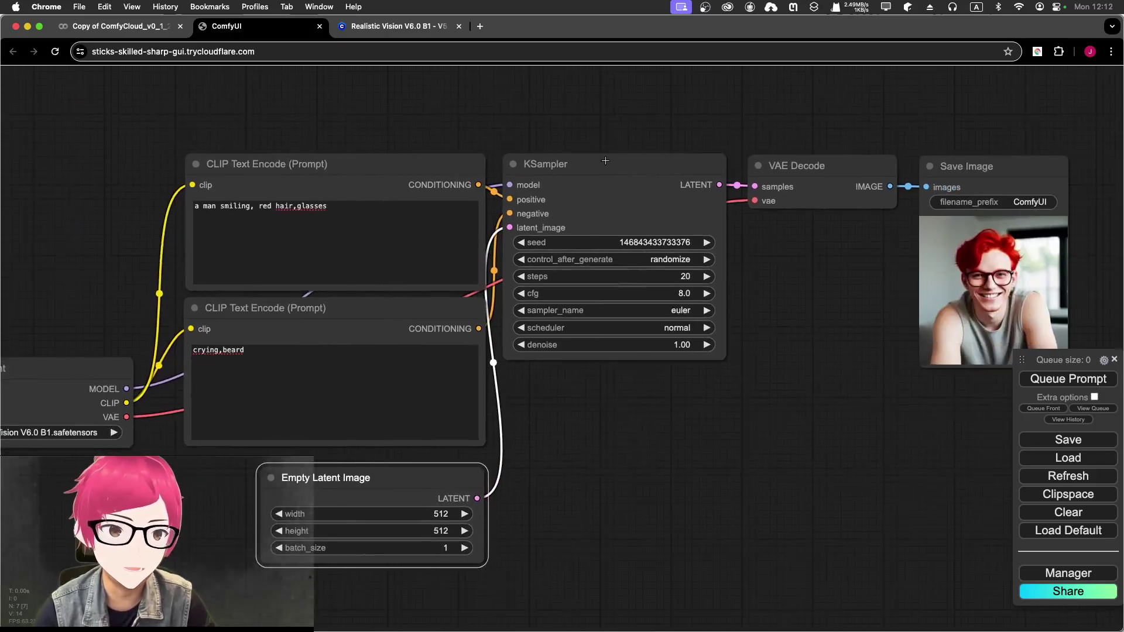
left_click_drag(819, 224, 774, 239)
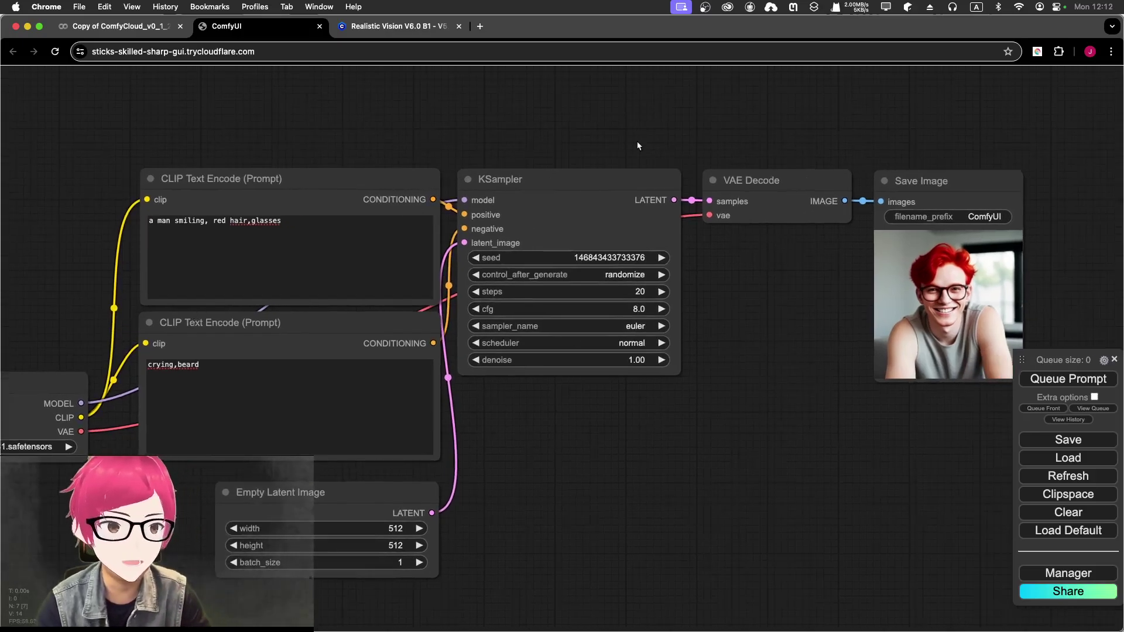
- Review the positive and negative prompt texts and how the two CLIP Text Encode nodes connect to the KSampler
left_click_drag(707, 422, 915, 376)
left_click_drag(598, 72, 645, 184)
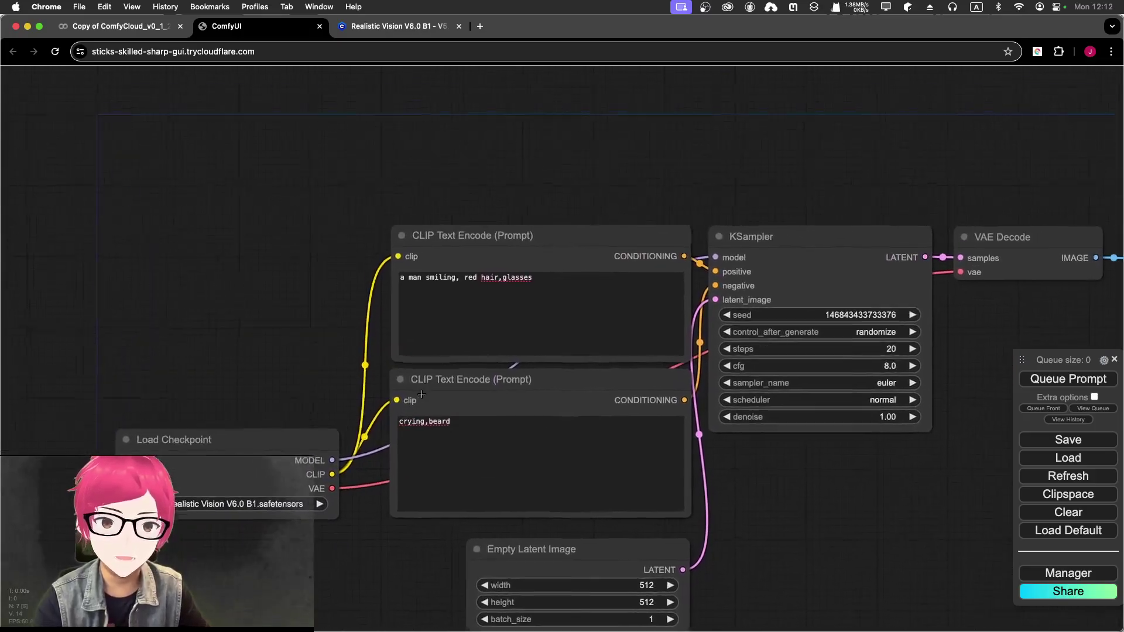
scroll(645, 185, "up", 3)
scroll(645, 184, "up", 2)
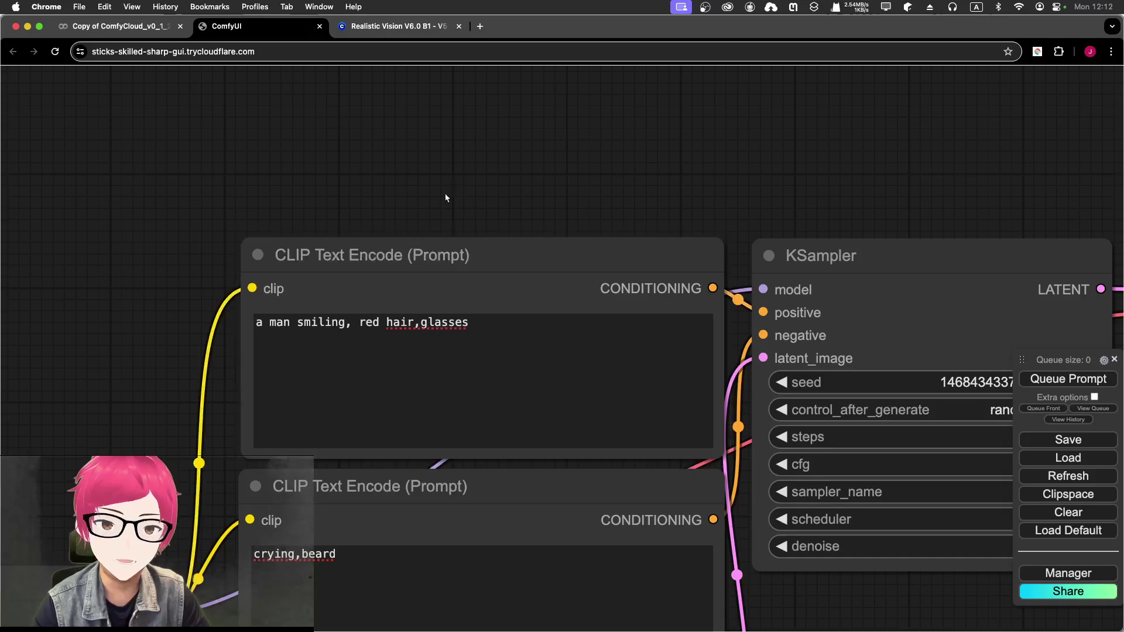
scroll(188, 289, "down", 5)
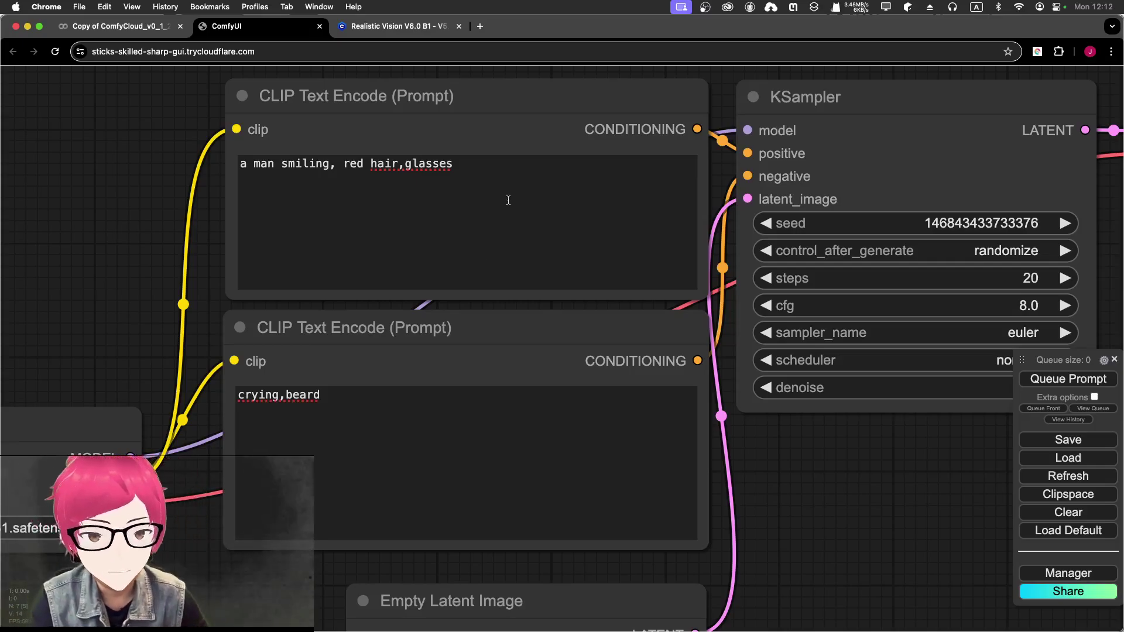
scroll(672, 522, "right", 5)
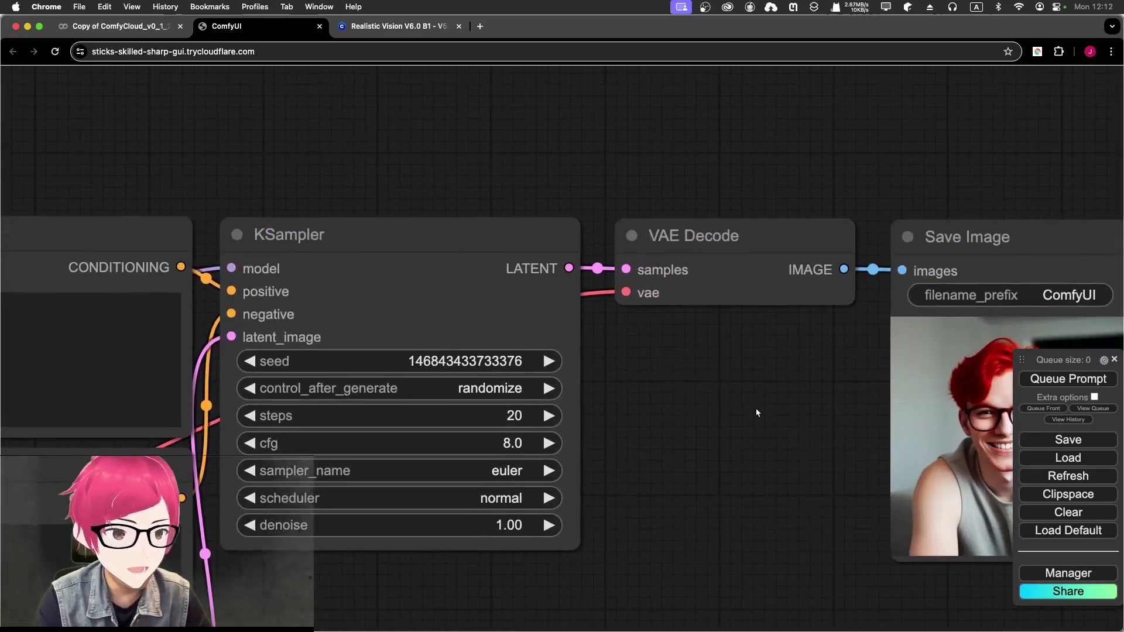
left_click_drag(756, 409, 562, 354)
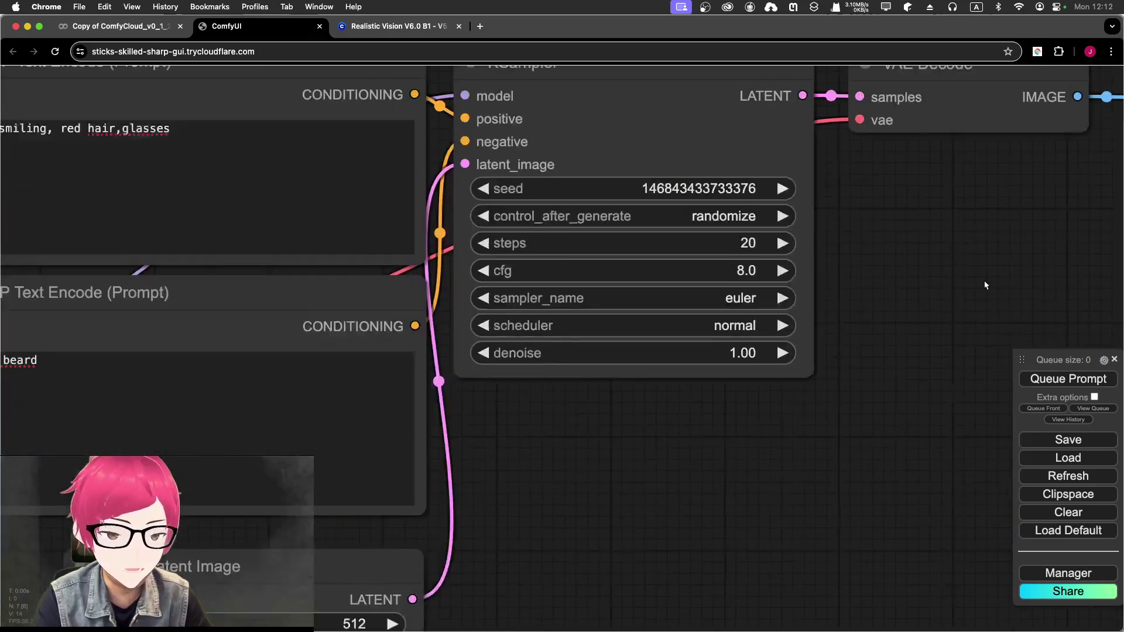
scroll(545, 434, "left", 5)
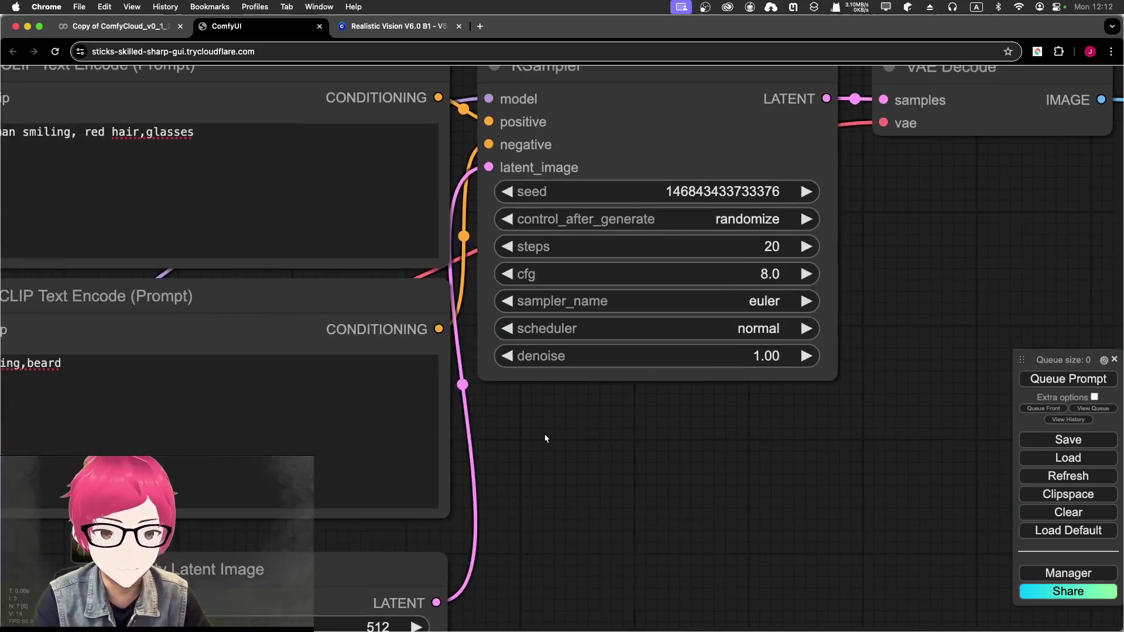
scroll(545, 434, "down", 1)
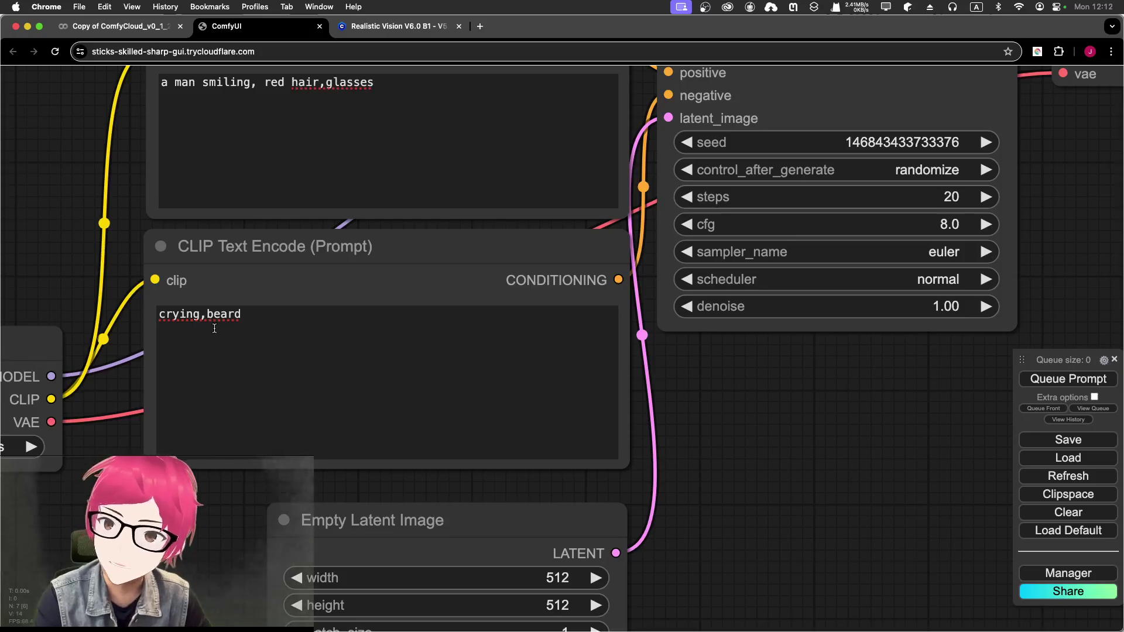
- Inspect the KSampler's seed value without changing it, and examine the portrait in the Save Image node up close
scroll(802, 456, "right", 8)
scroll(802, 455, "up", 2)
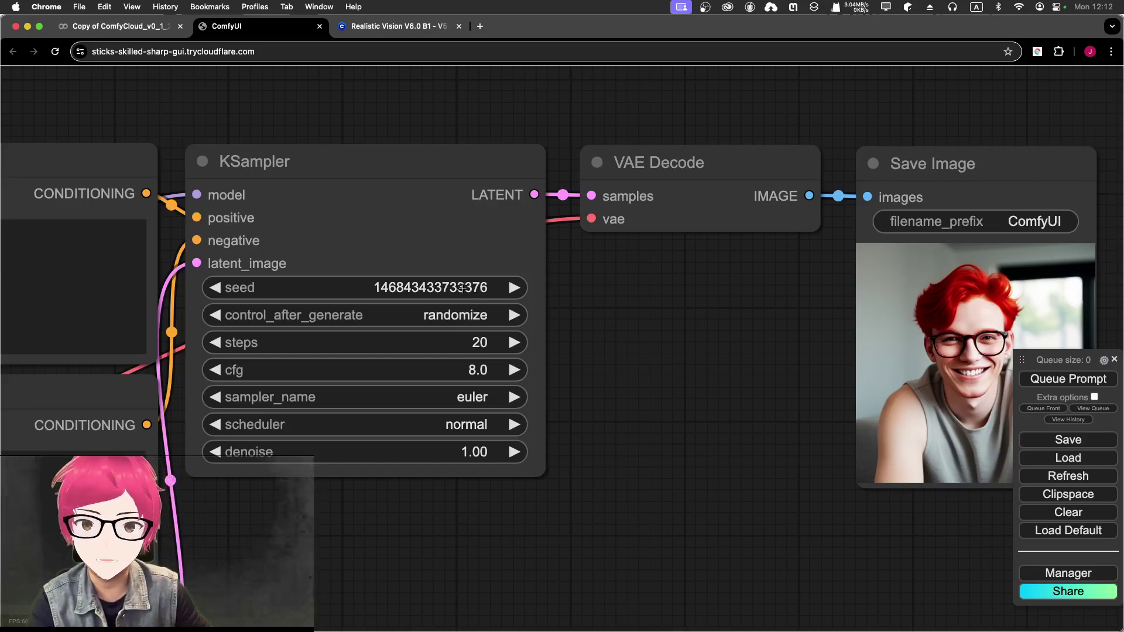
left_click(462, 287)
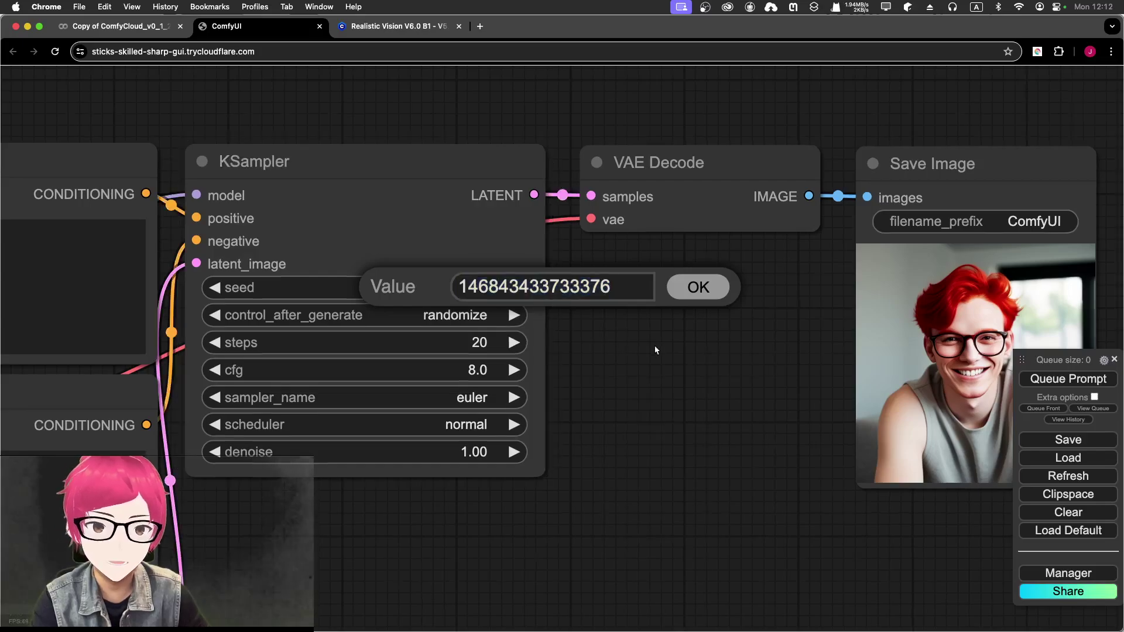
left_click(672, 293)
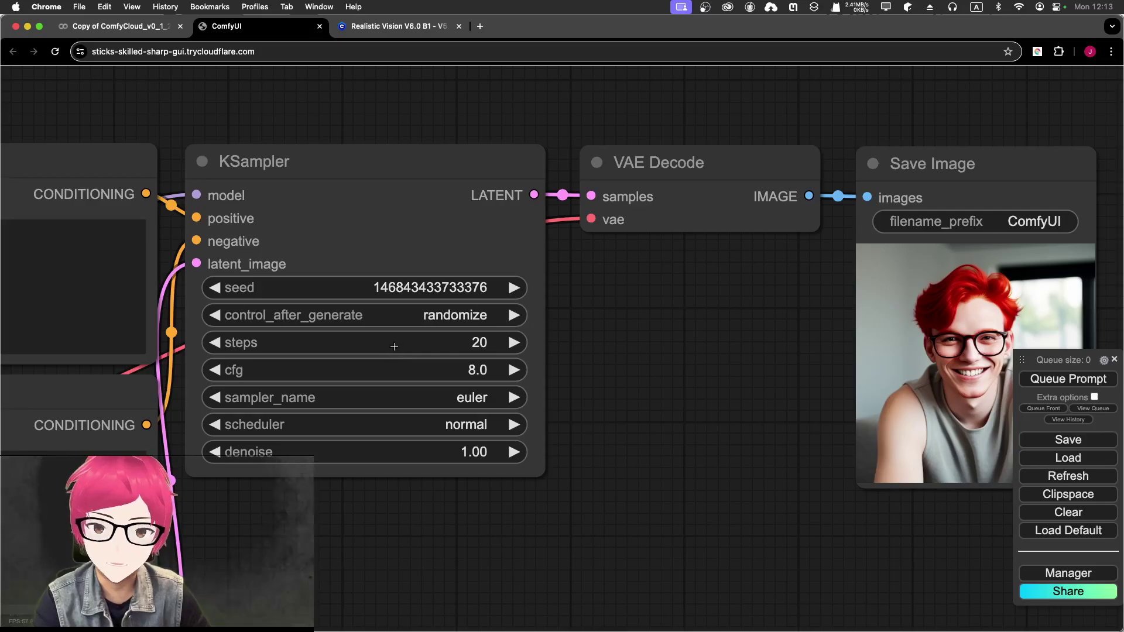
scroll(630, 463, "down", 1)
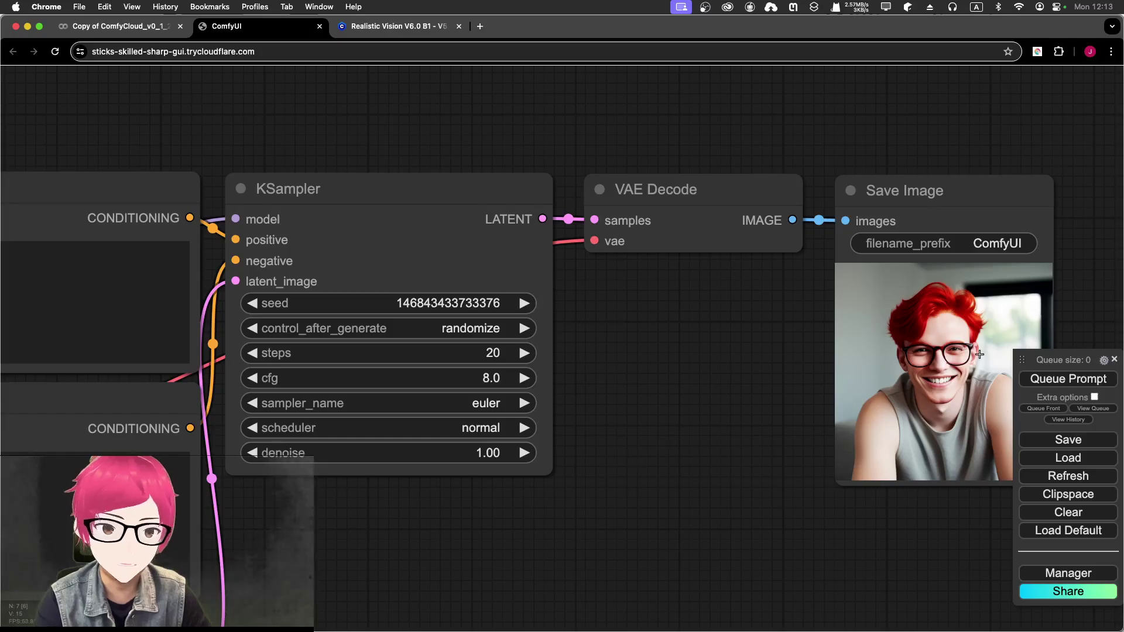
left_click_drag(806, 356, 531, 346)
scroll(726, 328, "up", 5)
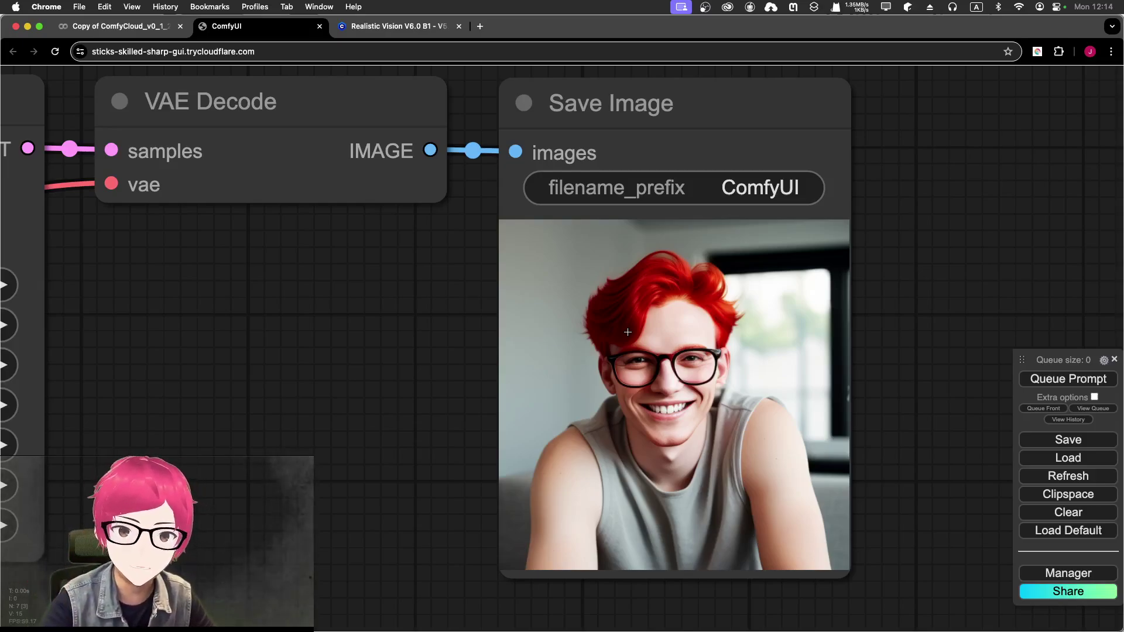
- On the Realistic Vision V6.0 B1 page on Civitai, copy the download link of the Full Model fp16 (3.97 GB) SafeTensor file
left_click(392, 26)
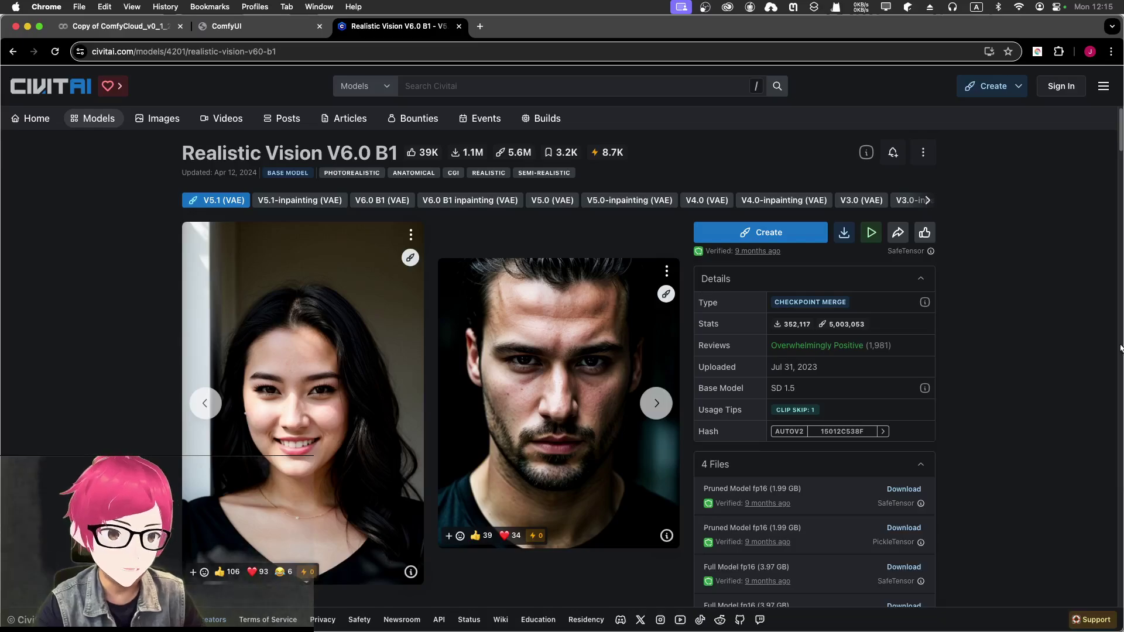
scroll(972, 354, "down", 5)
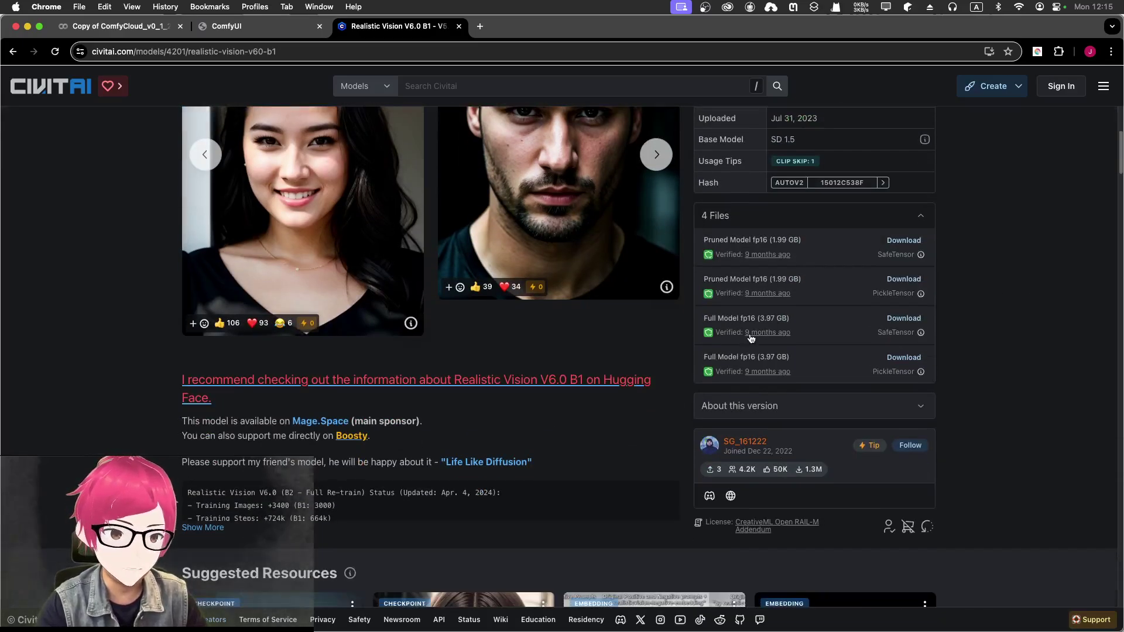
scroll(751, 338, "up", 2)
left_click(916, 316)
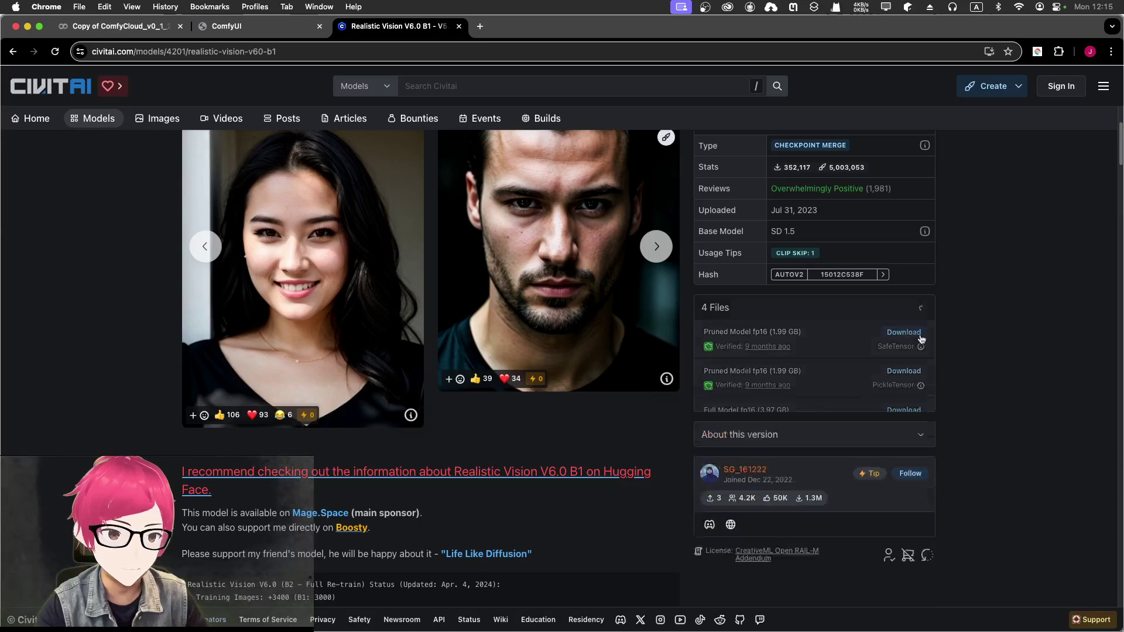
left_click(915, 310)
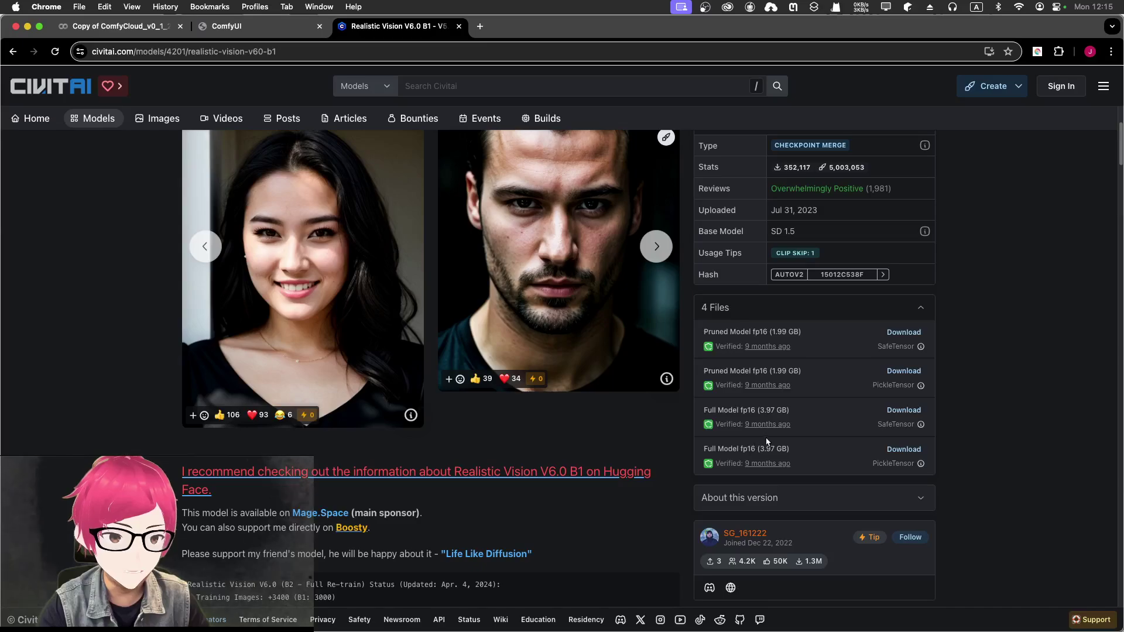
right_click(911, 417)
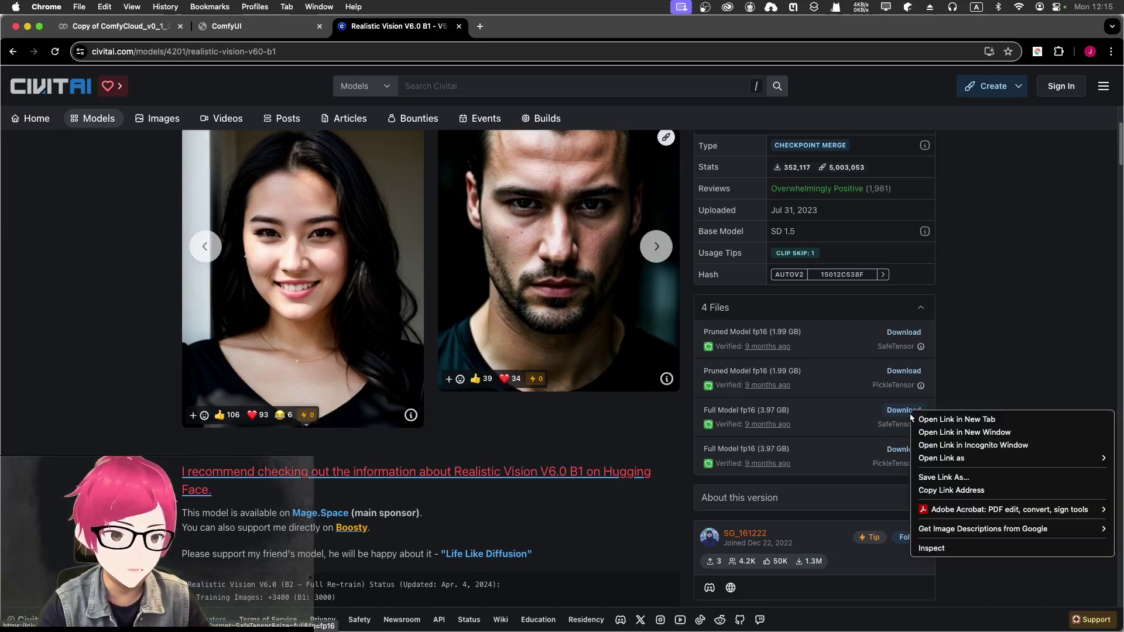
left_click(930, 492)
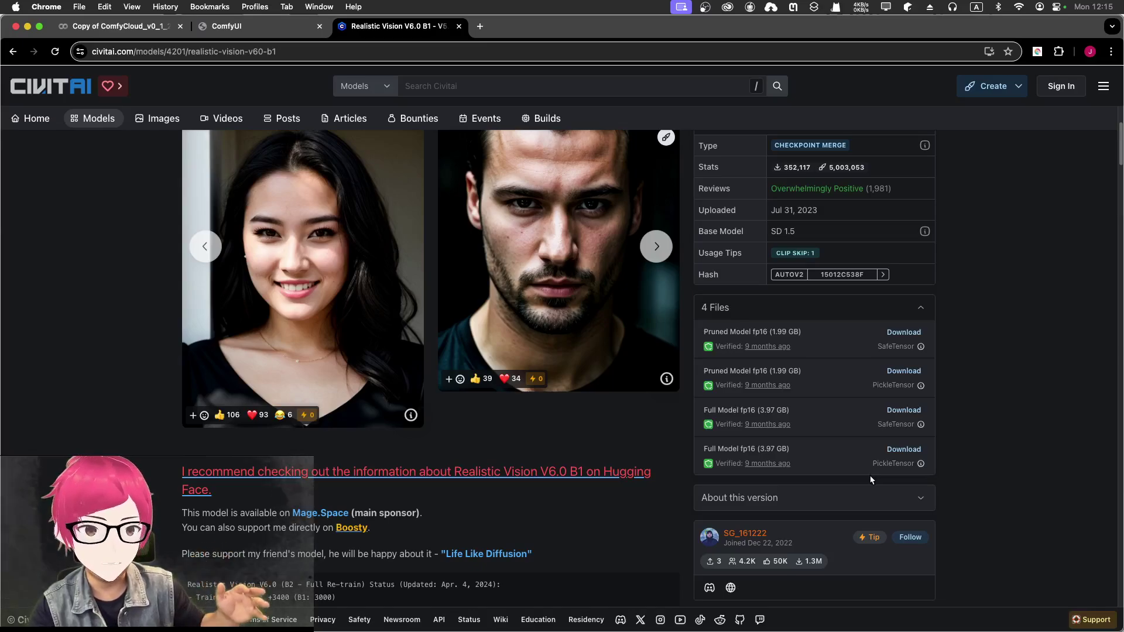
- Switch to the ComfyCloud Colab notebook and review its introduction and Notes at the beginning
left_click(144, 28)
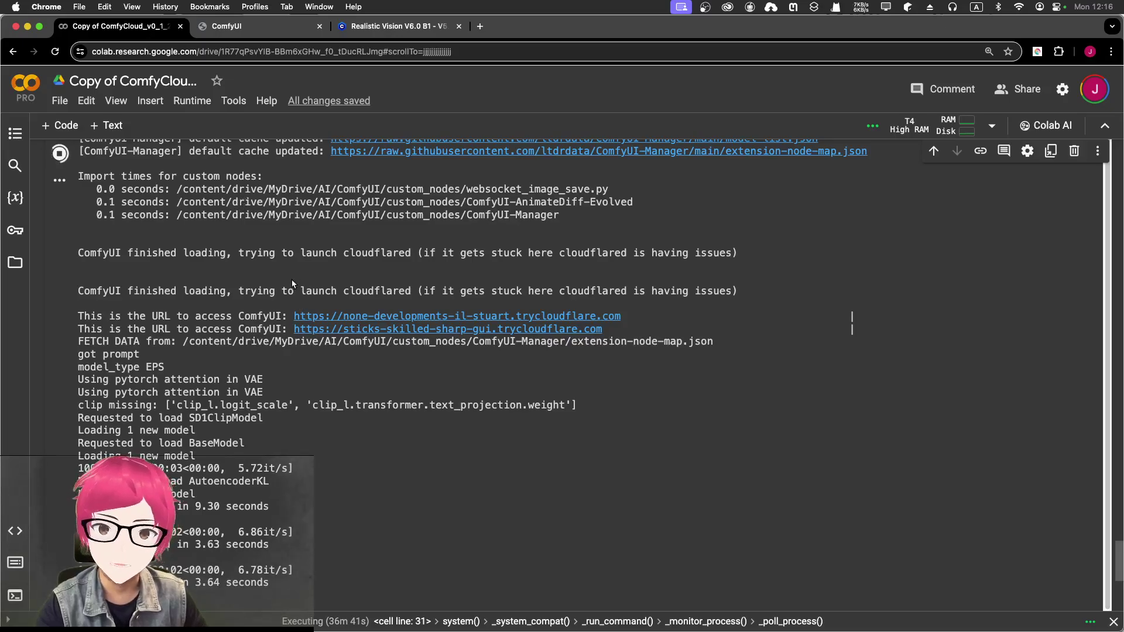
scroll(289, 276, "up", 7)
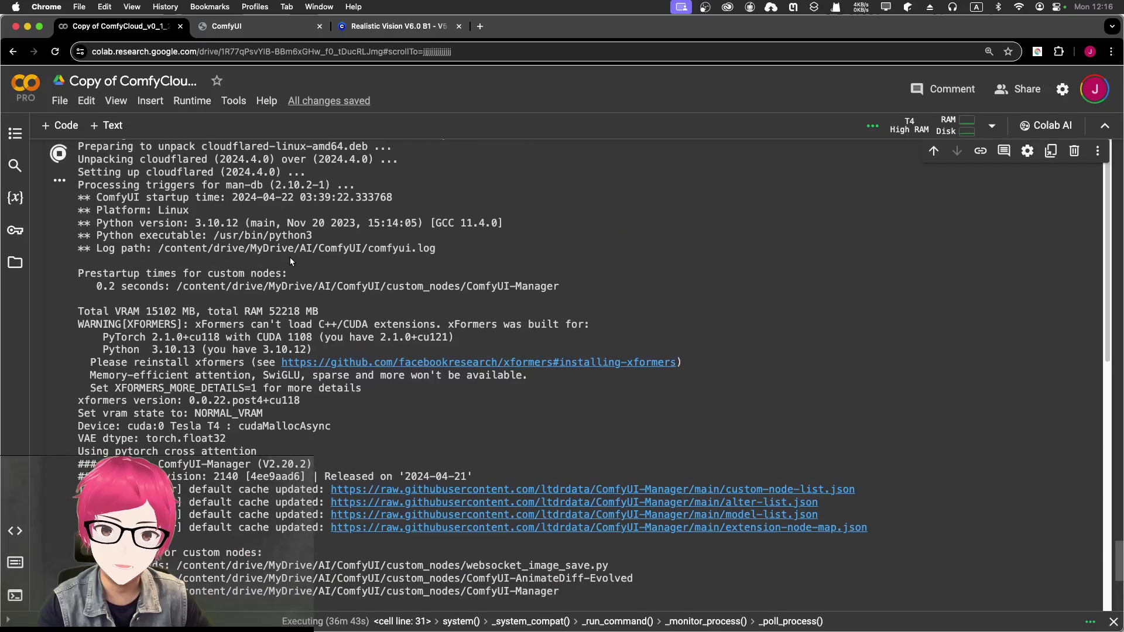
scroll(285, 257, "up", 20)
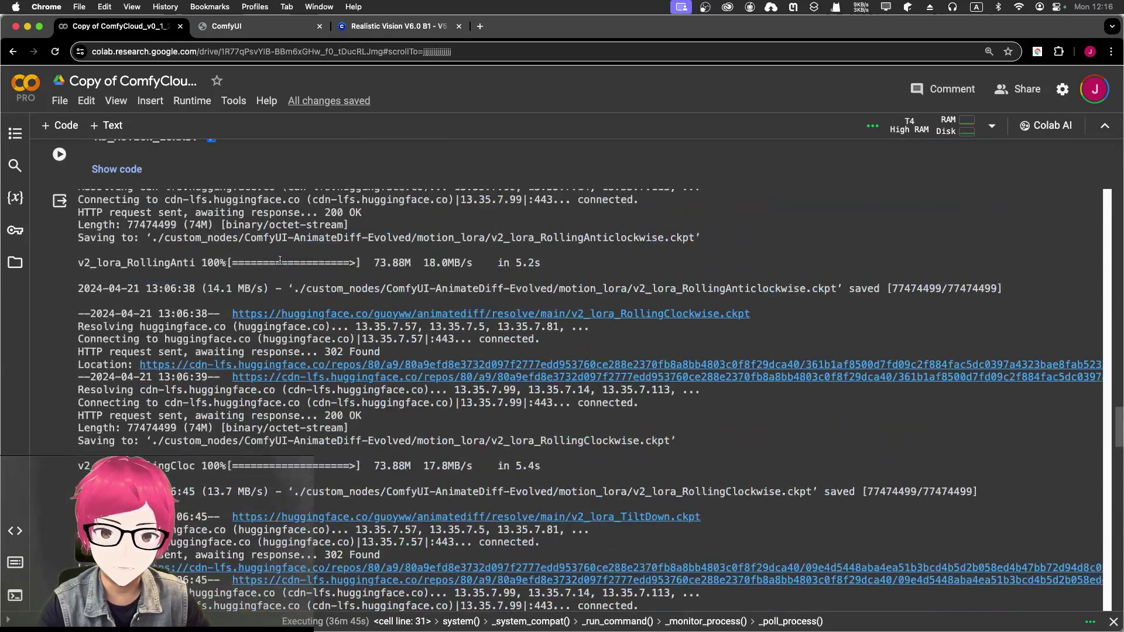
scroll(281, 265, "up", 10)
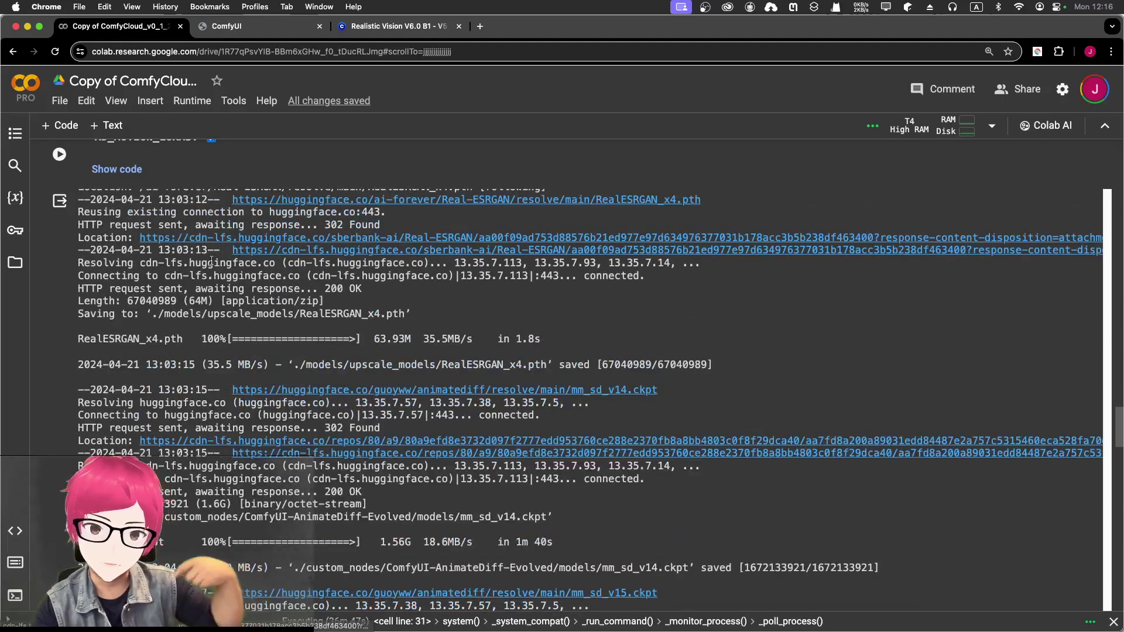
scroll(209, 263, "up", 20)
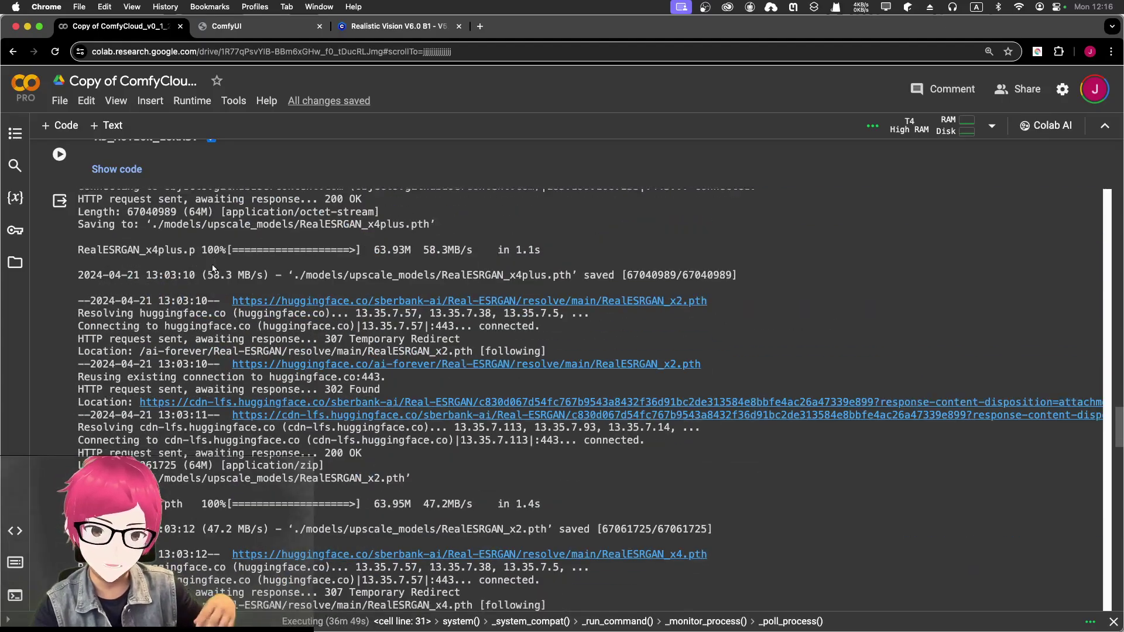
scroll(252, 261, "up", 20)
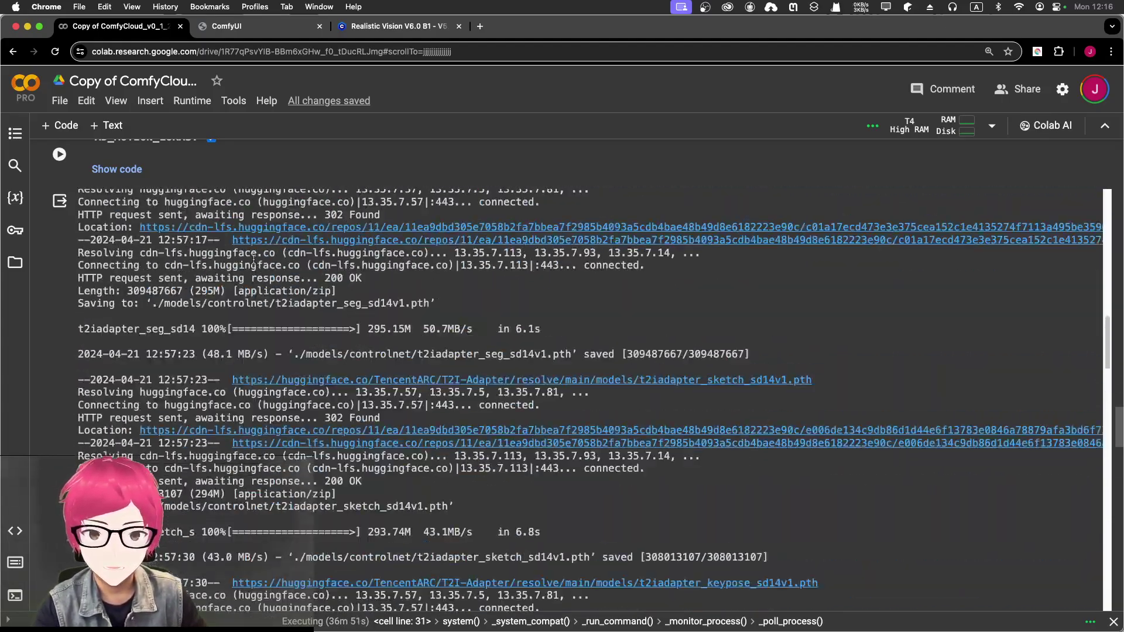
scroll(208, 253, "up", 20)
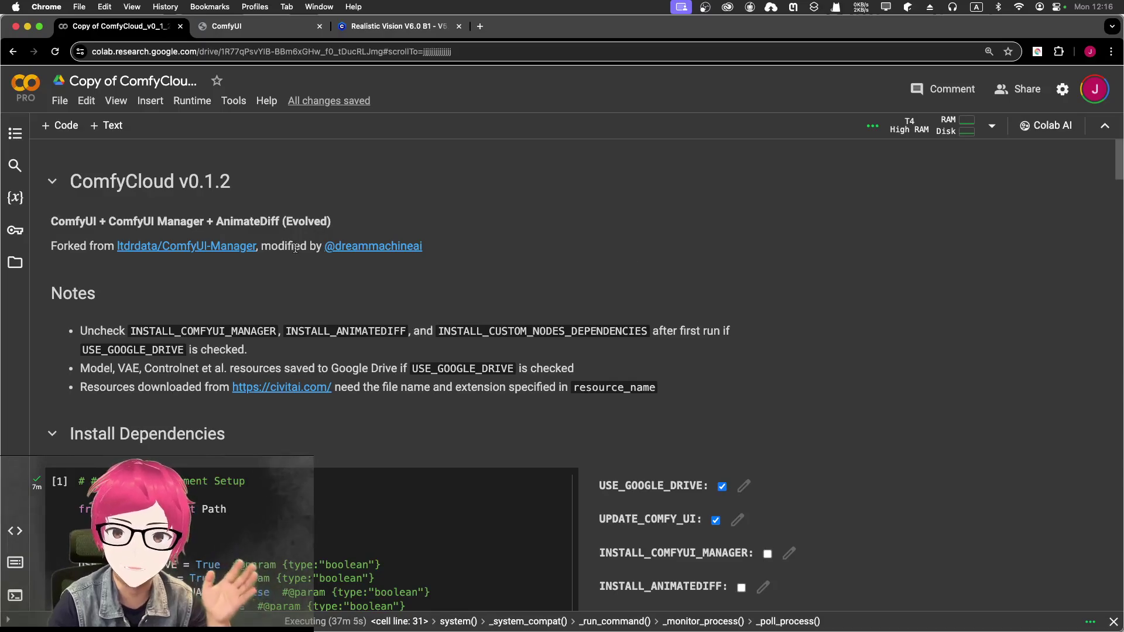
left_click_drag(295, 247, 373, 295)
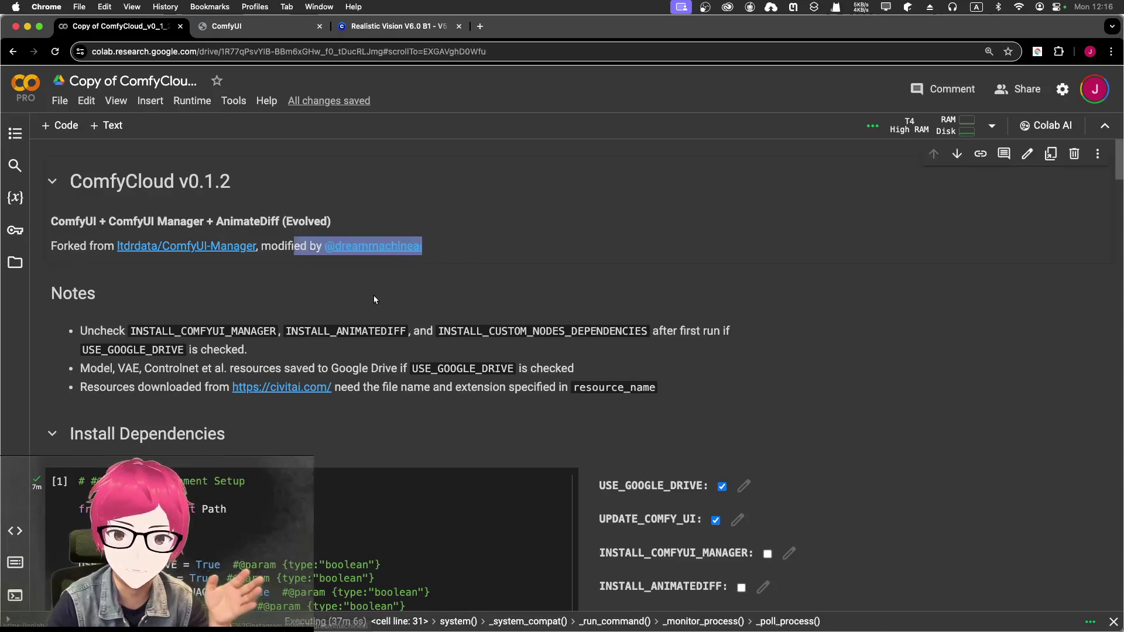
left_click(267, 247)
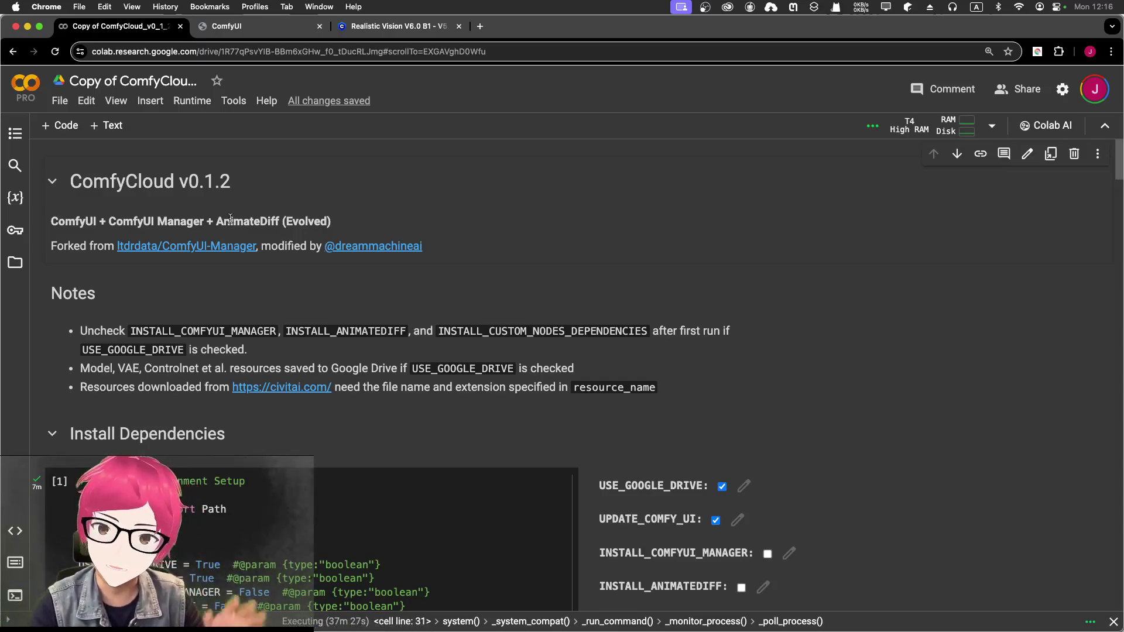
left_click(366, 363)
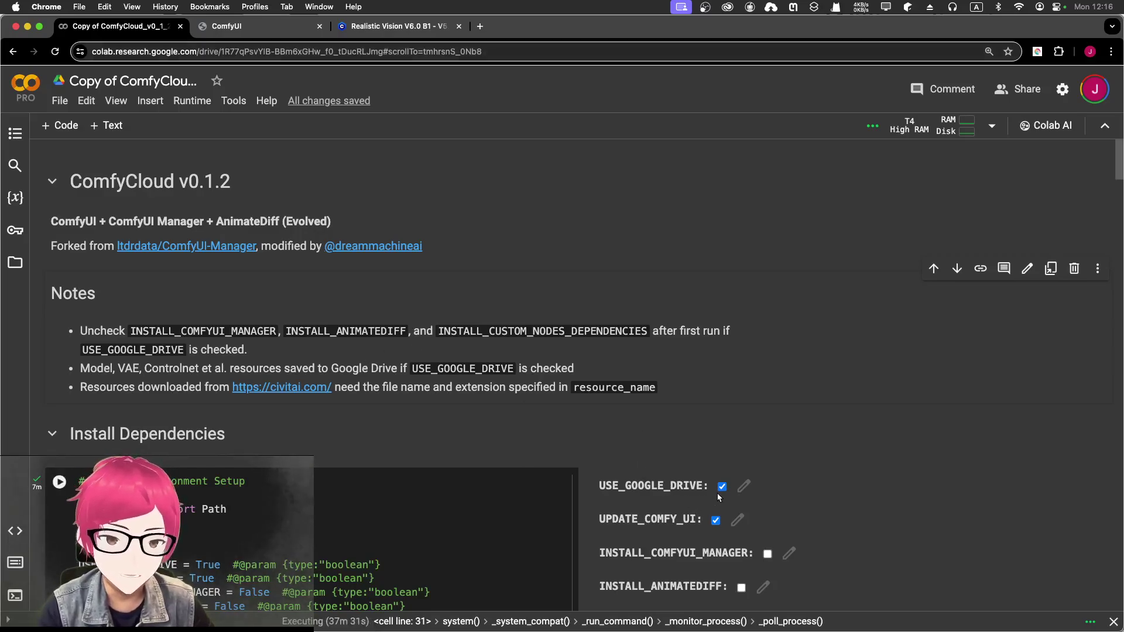
- Find the Download custom resource (OPTIONAL) cell in the notebook and highlight its heading
scroll(673, 490, "down", 6)
scroll(654, 498, "down", 20)
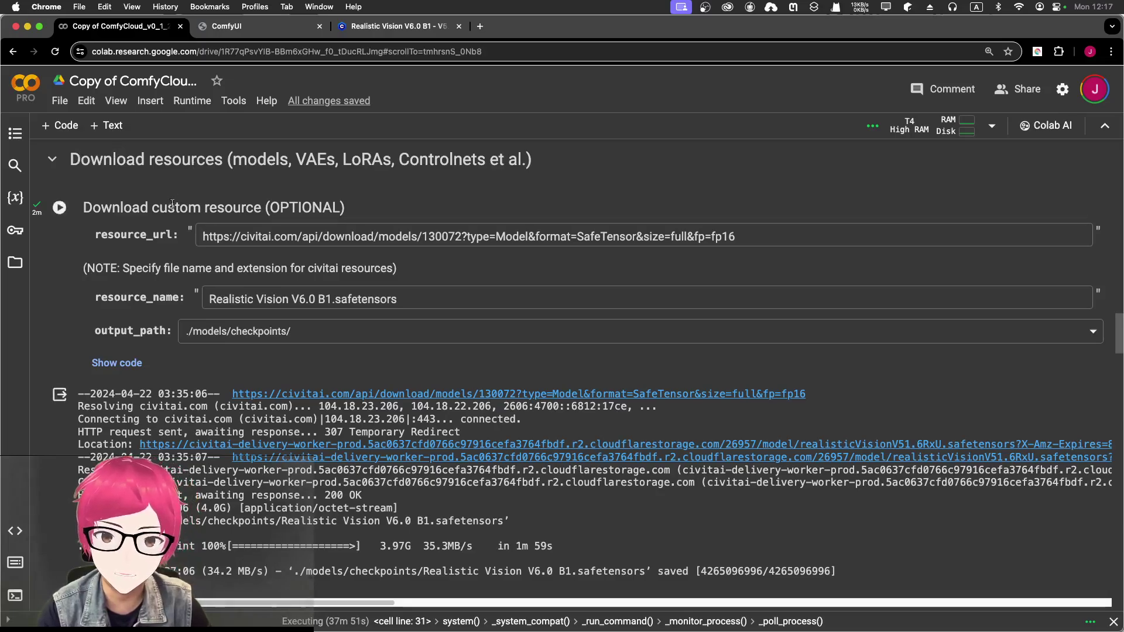
left_click_drag(233, 206, 398, 202)
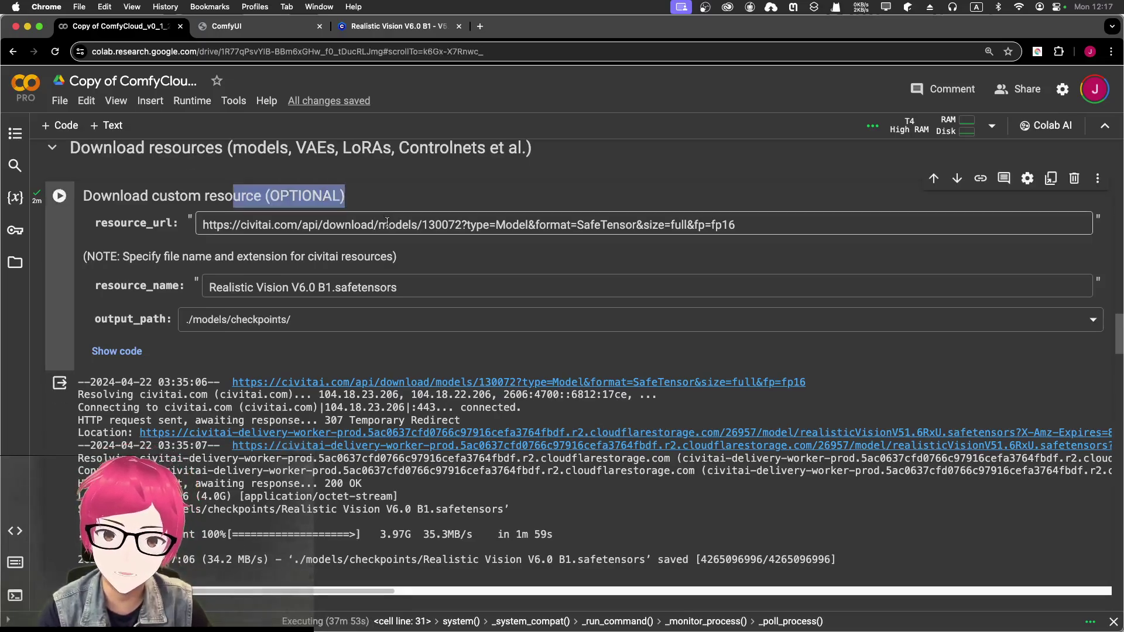
- Highlight the custom resource cell's resource_url and the saved checkpoint file path in the cell's output
left_click(572, 226)
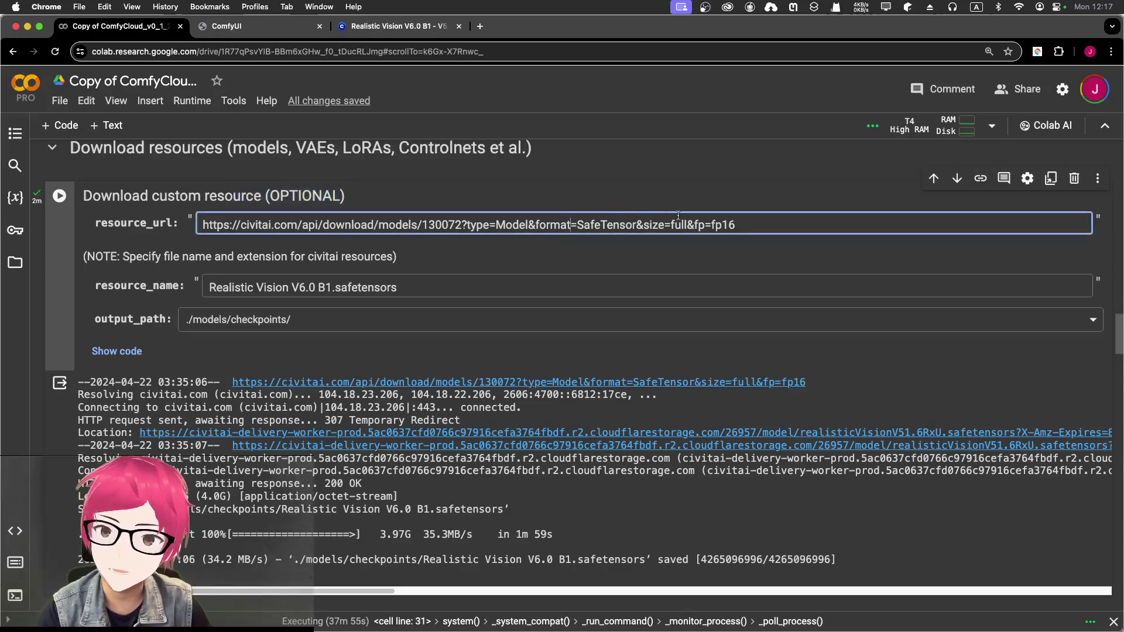
left_click_drag(749, 226, 43, 211)
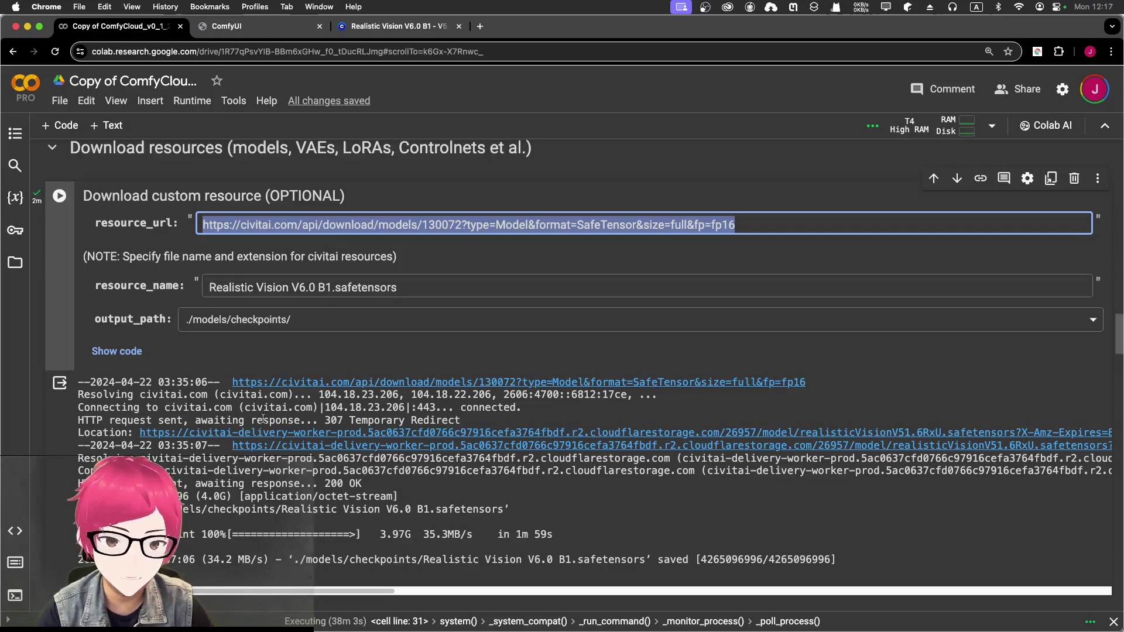
scroll(444, 482, "down", 3)
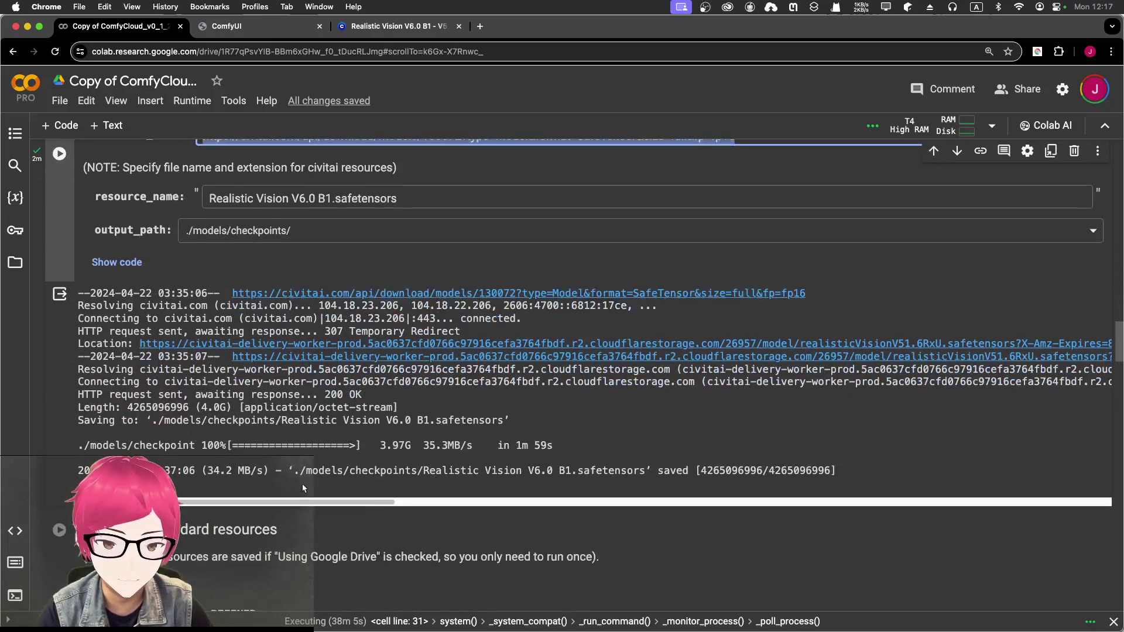
left_click_drag(286, 470, 689, 471)
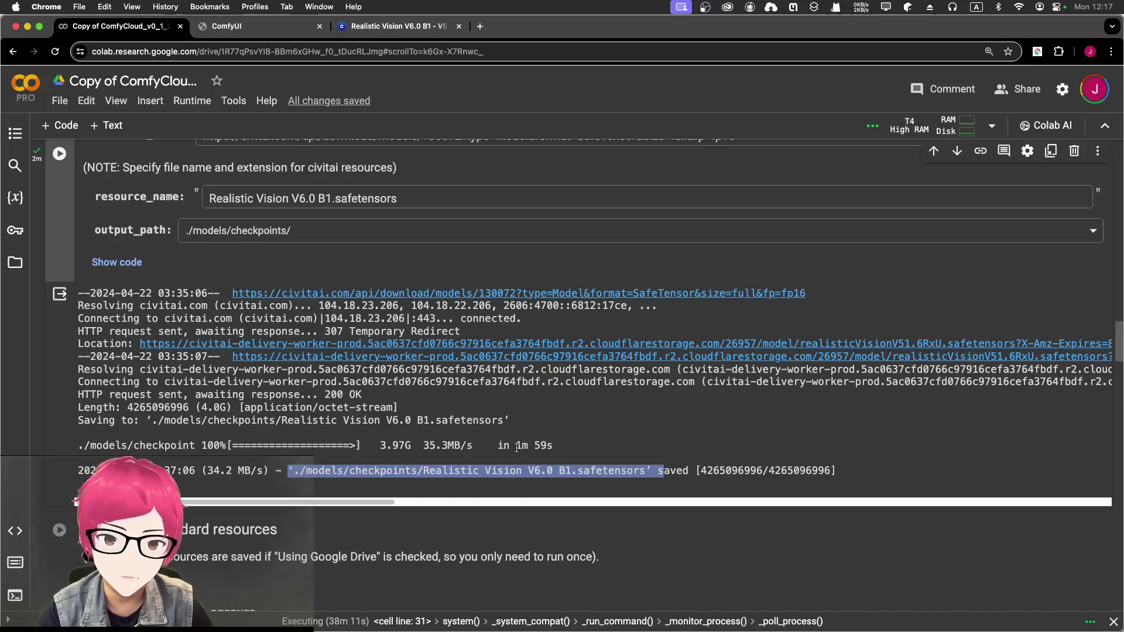
- Compare the model name in resource_name with the title on the Civitai page, and check the cell's output_path in the notebook
left_click(436, 199)
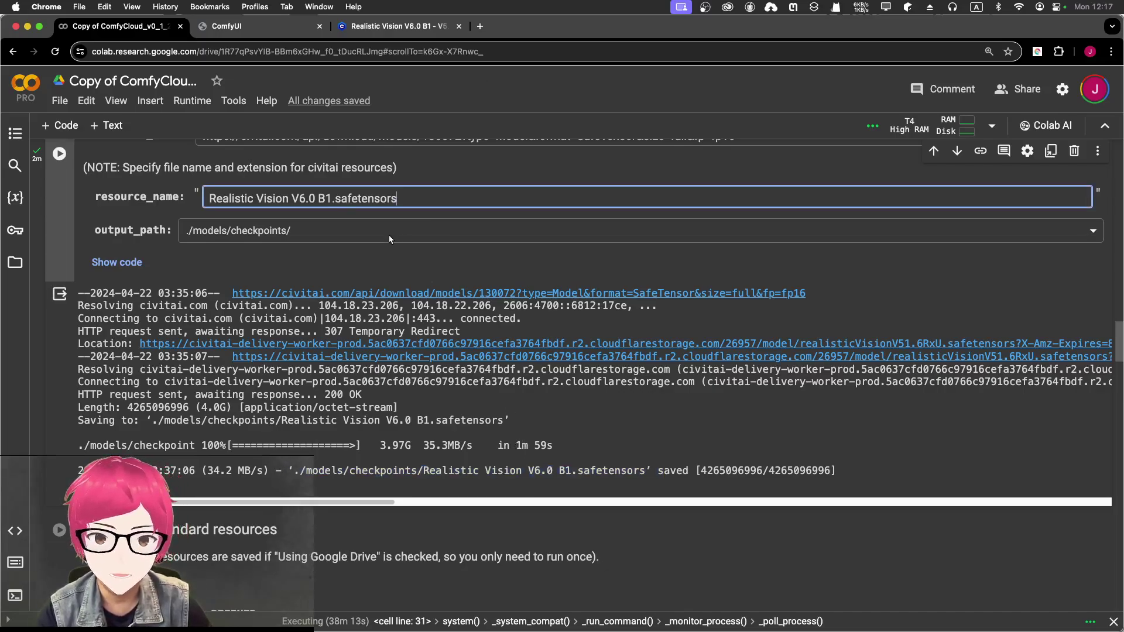
left_click_drag(331, 197, 208, 196)
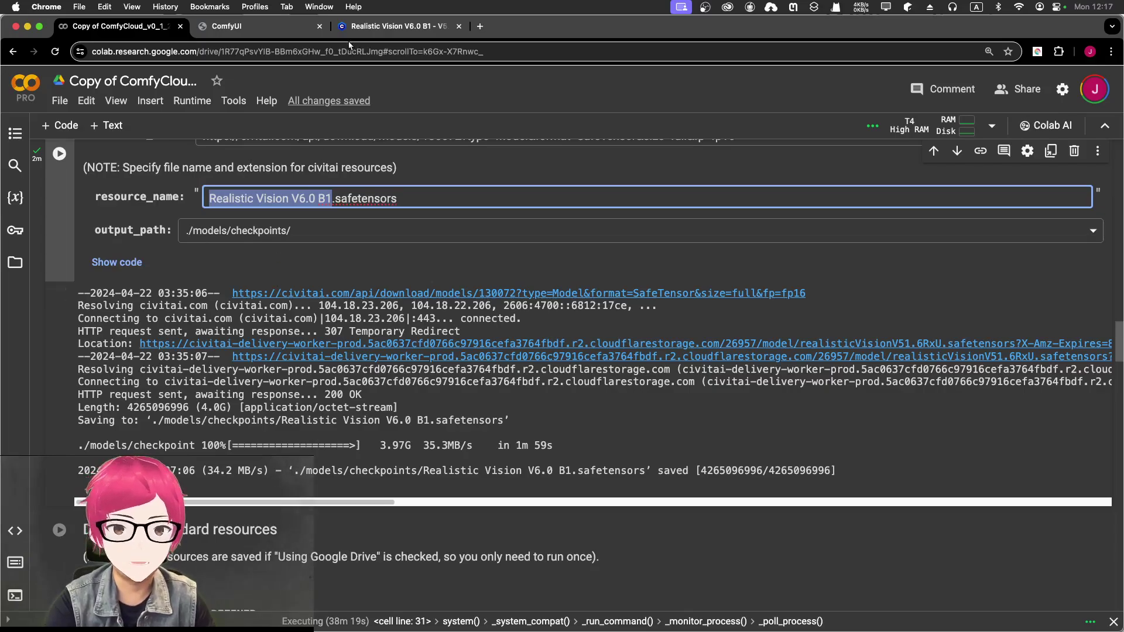
key("super+3")
scroll(204, 190, "up", 3)
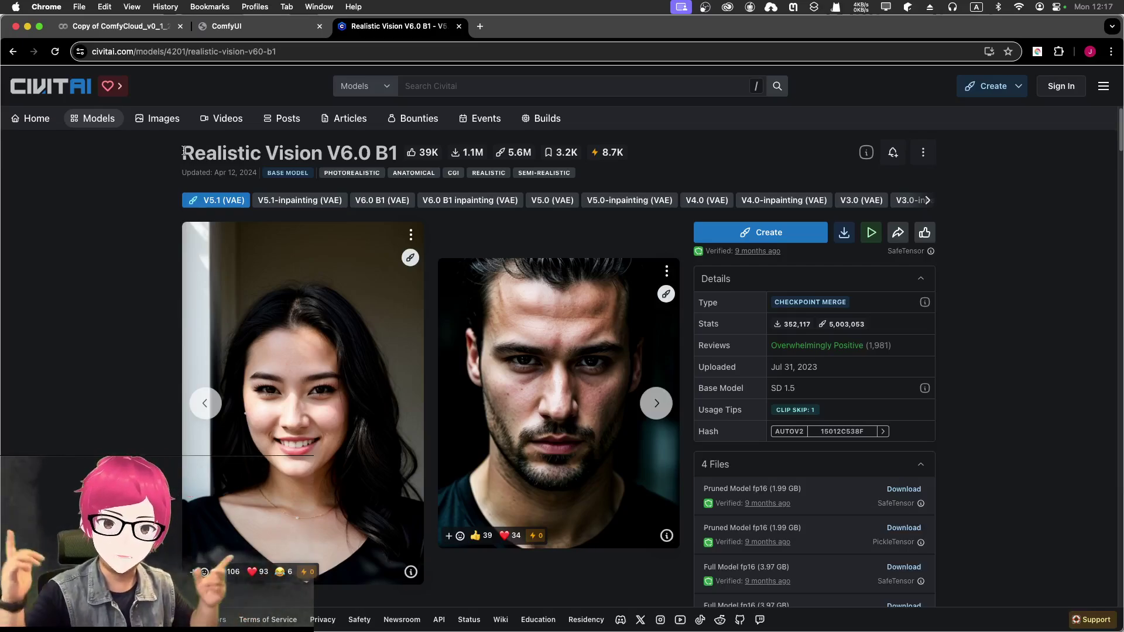
left_click(117, 25)
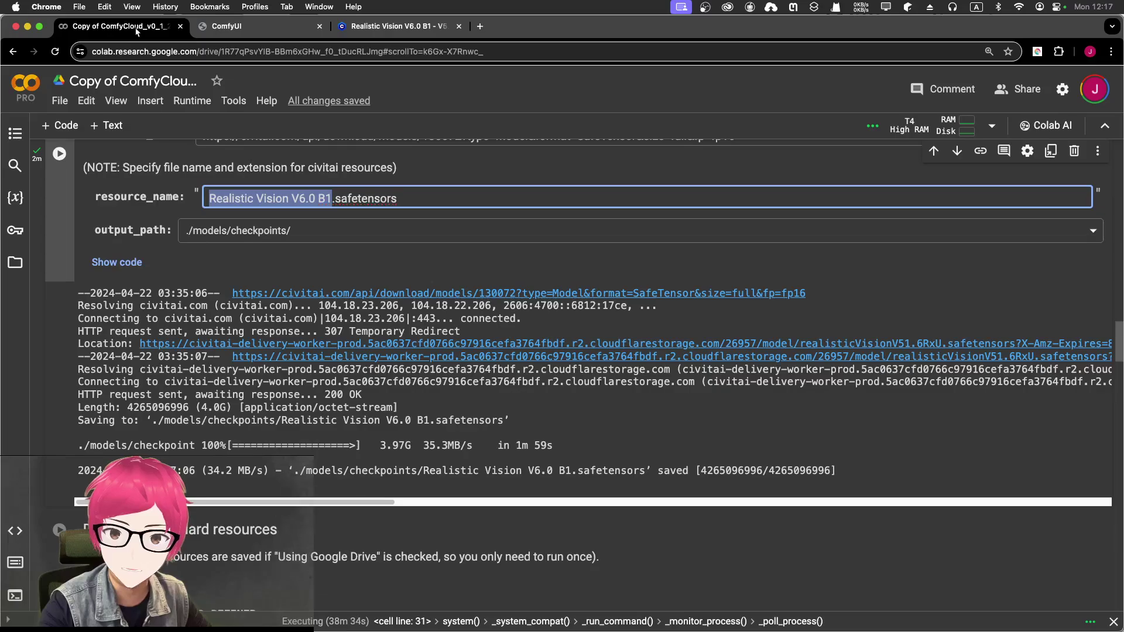
left_click(308, 236)
left_click(187, 231)
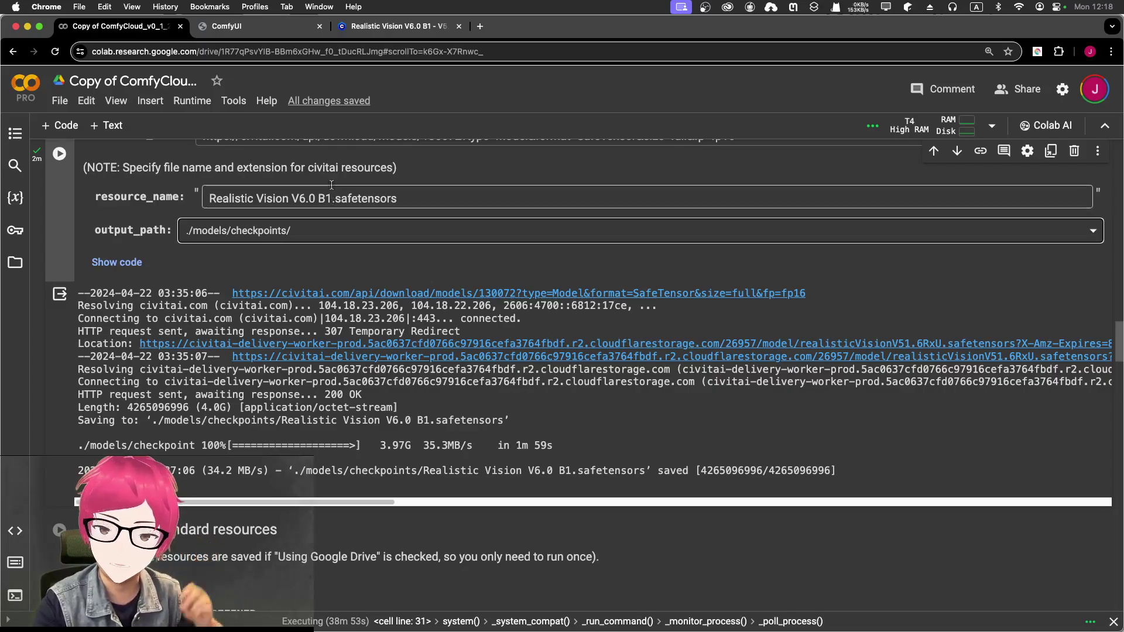
- Switch to ComfyUI and choose Realistic Vision V6.0 B1.safetensors as the checkpoint in the Load Checkpoint node
left_click(227, 26)
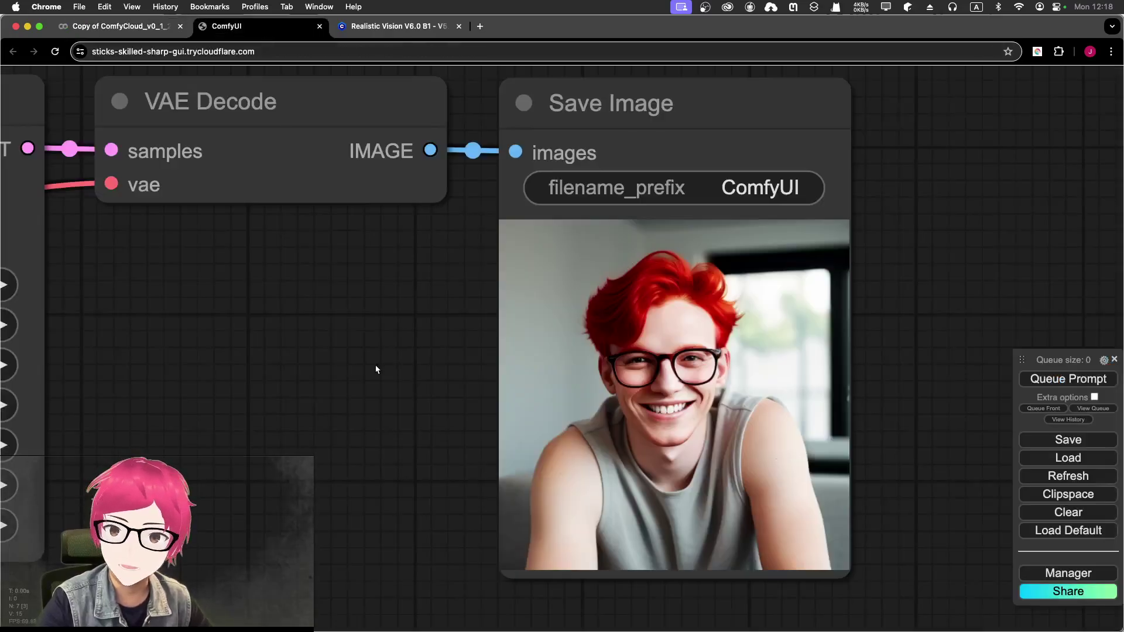
scroll(375, 364, "down", 5)
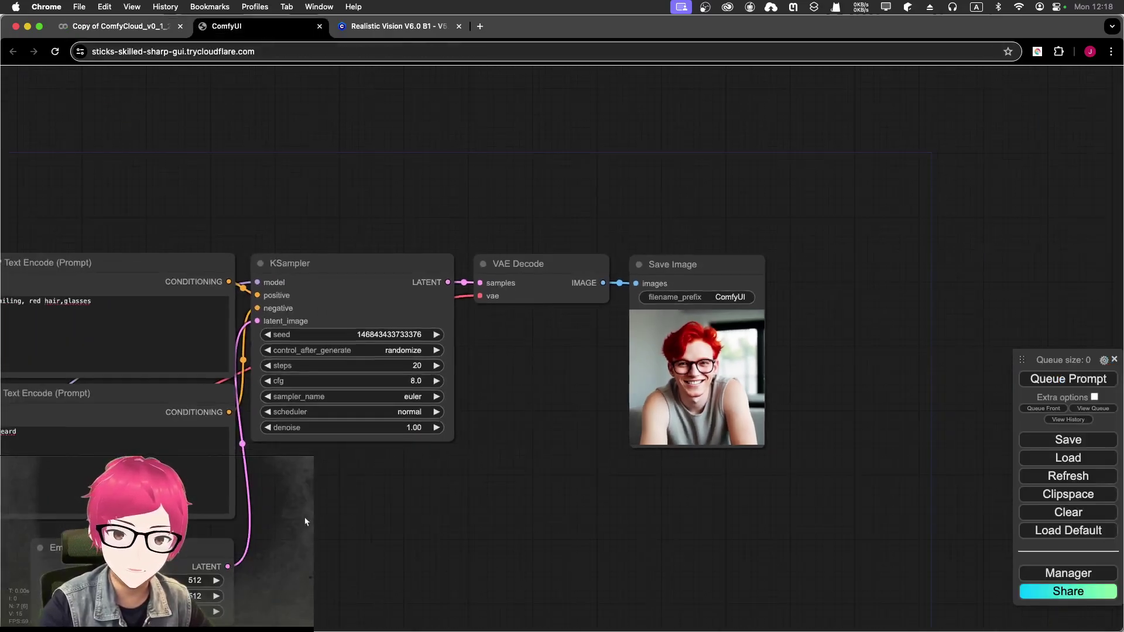
scroll(292, 445, "left", 10)
scroll(263, 396, "up", 5)
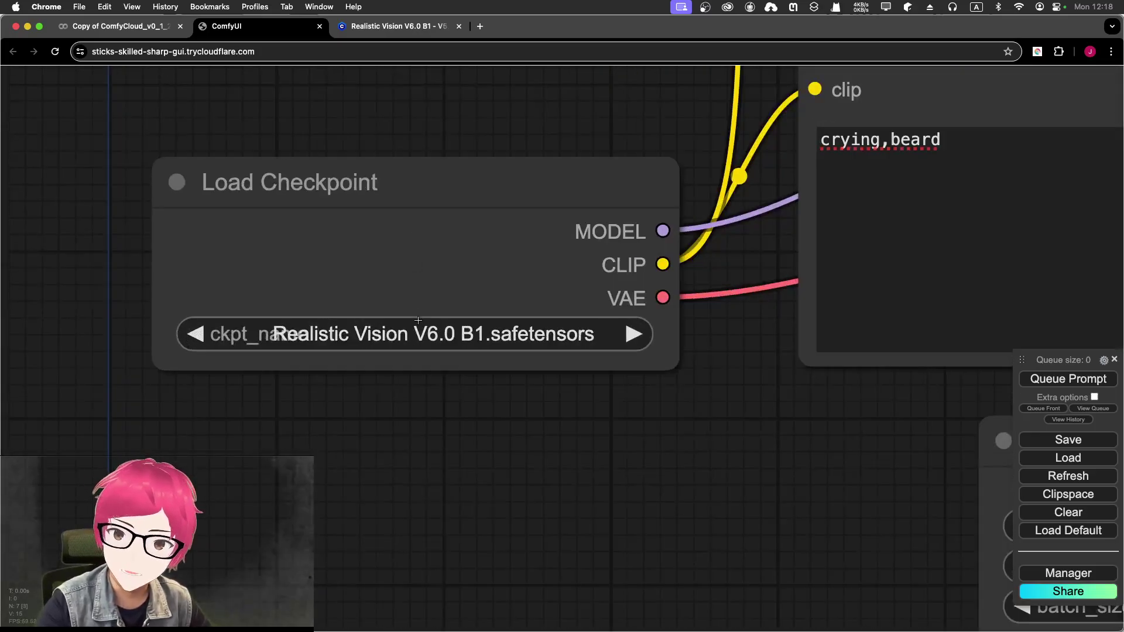
left_click(313, 333)
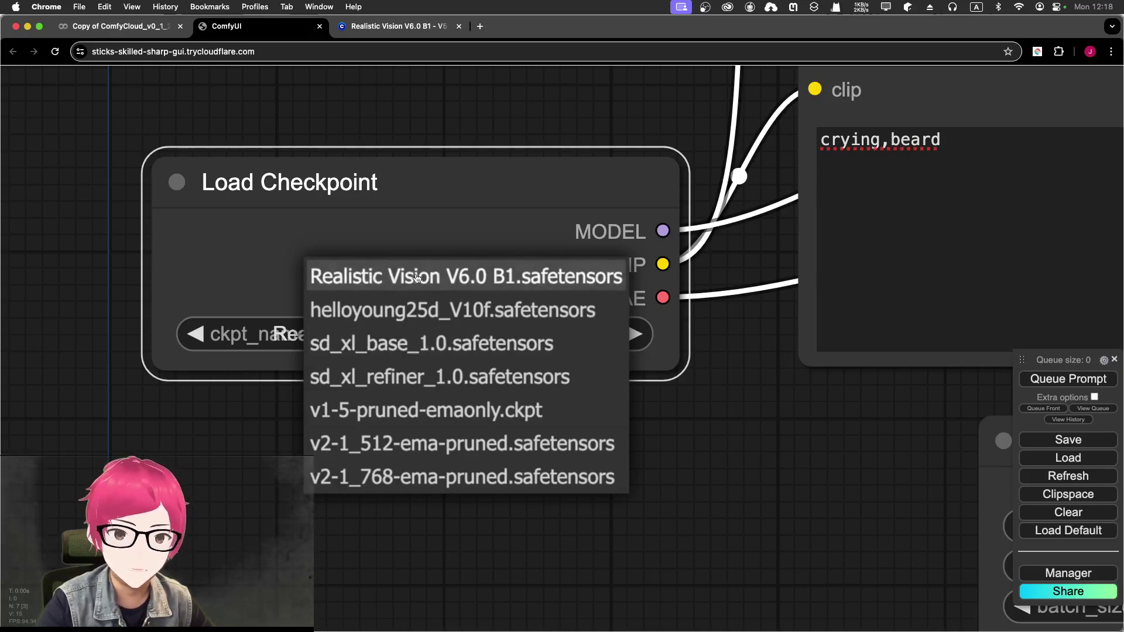
left_click(506, 281)
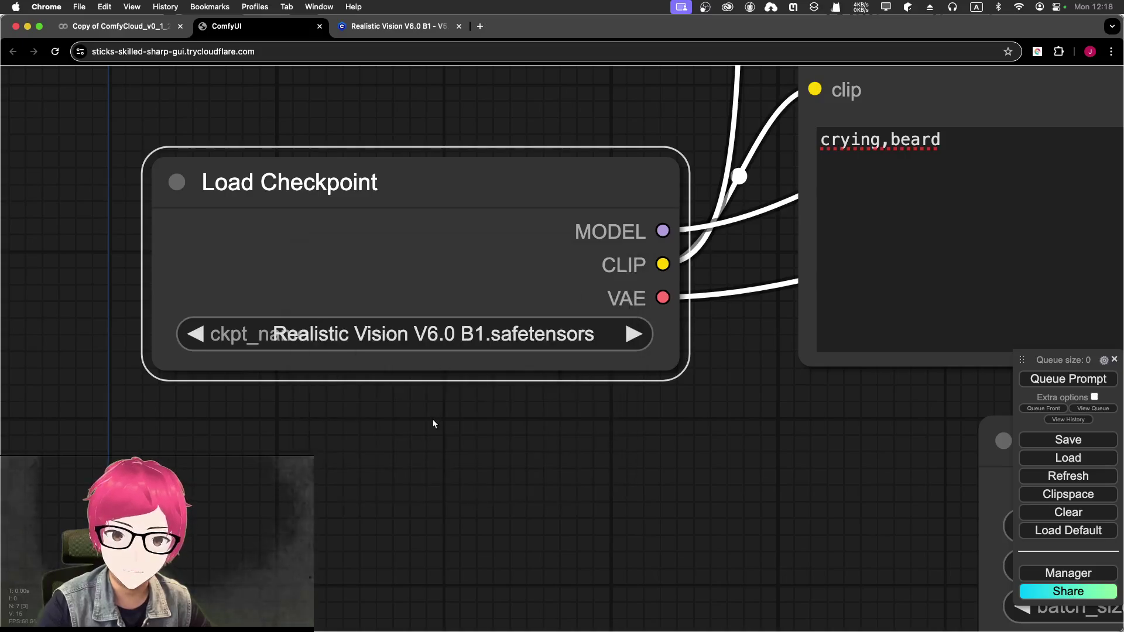
scroll(433, 419, "down", 5)
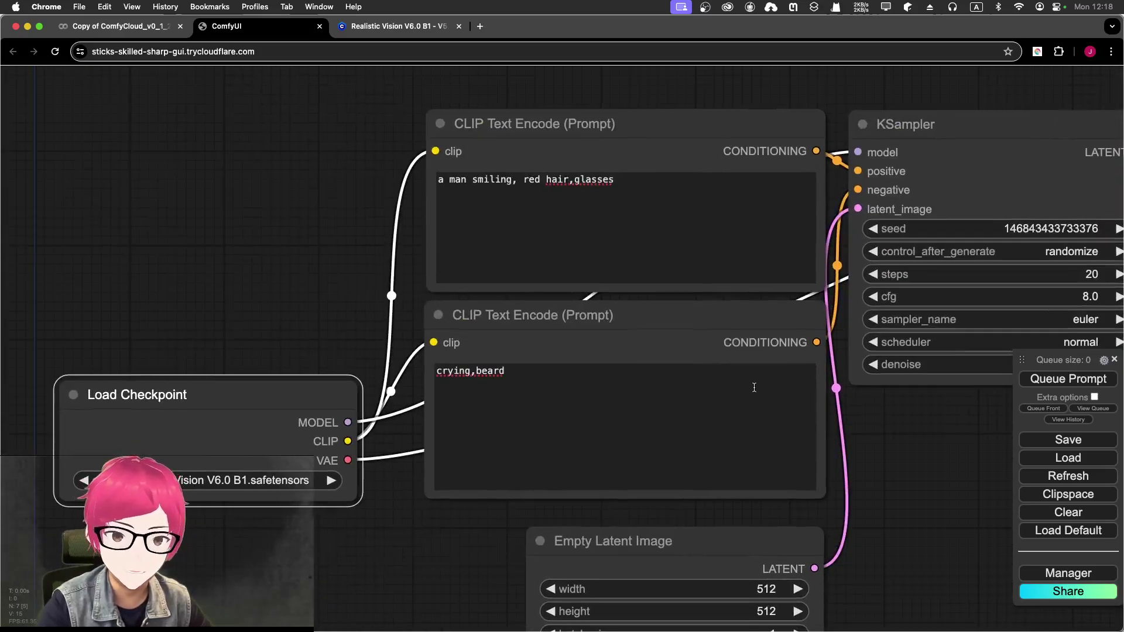
left_click(279, 217)
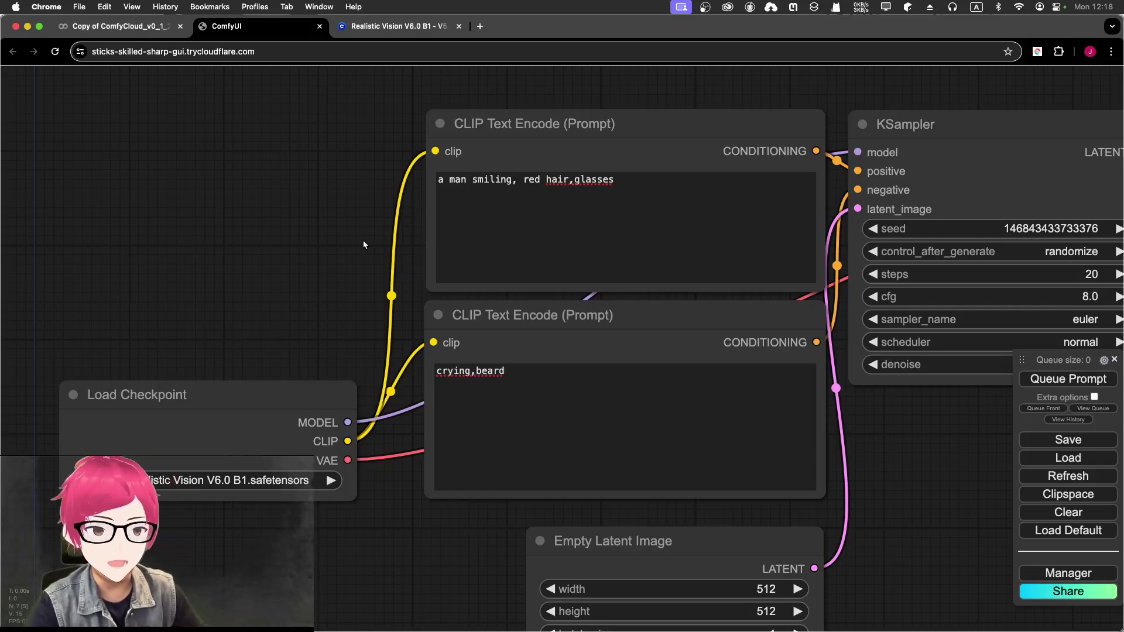
- Review the workflow from the prompt nodes through the KSampler to the portrait in the Save Image node
scroll(340, 217, "down", 6)
left_click_drag(706, 332, 511, 369)
scroll(514, 359, "up", 3)
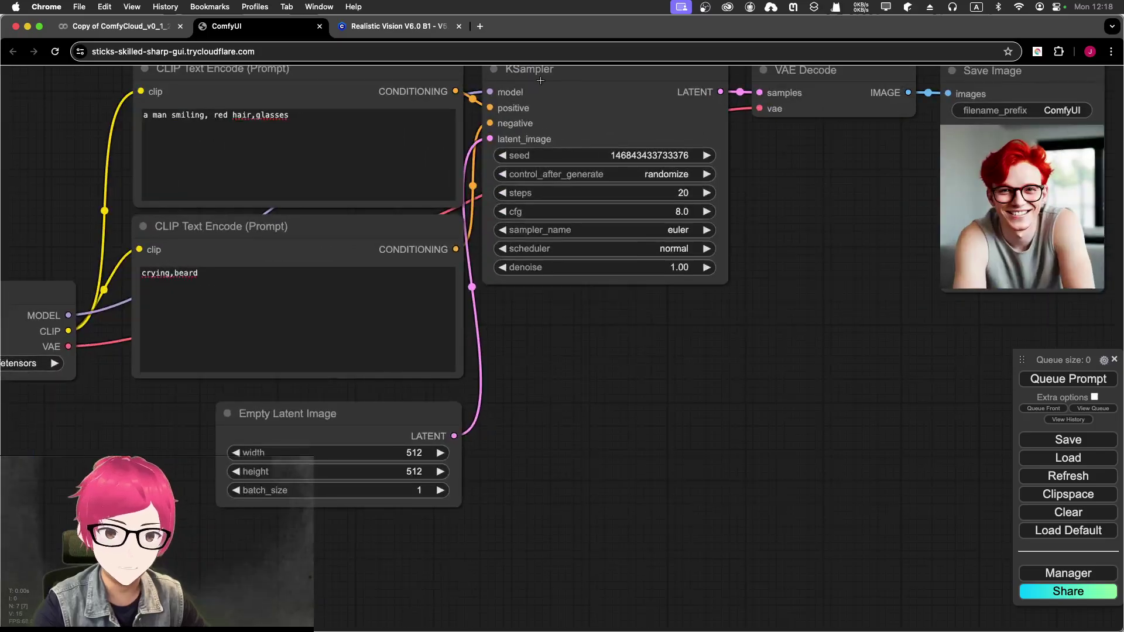
scroll(777, 404, "up", 1)
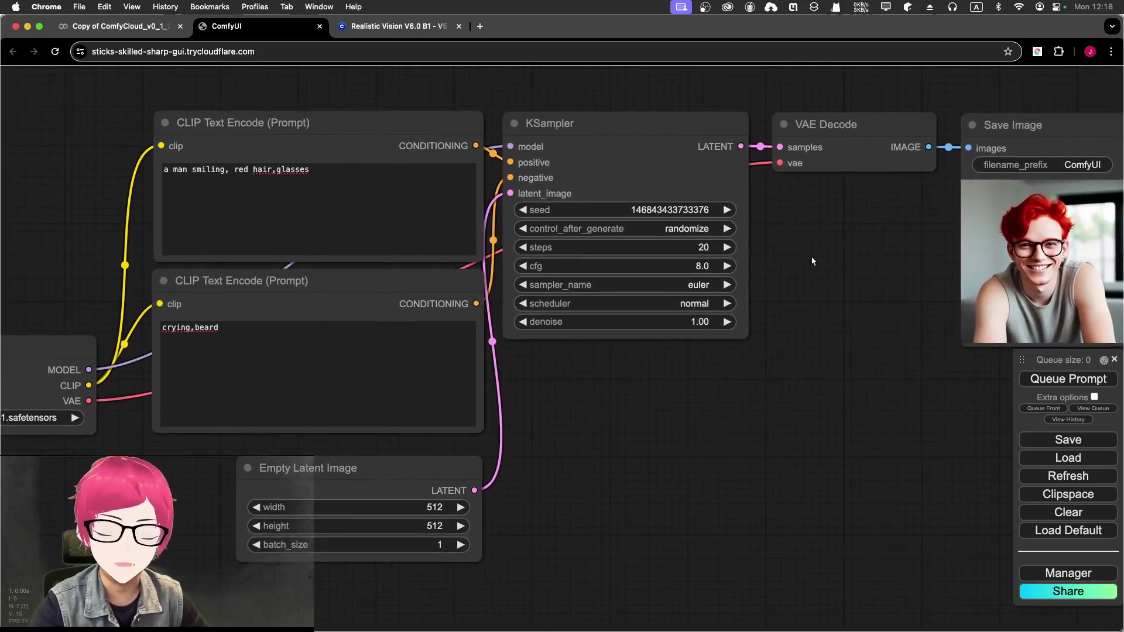
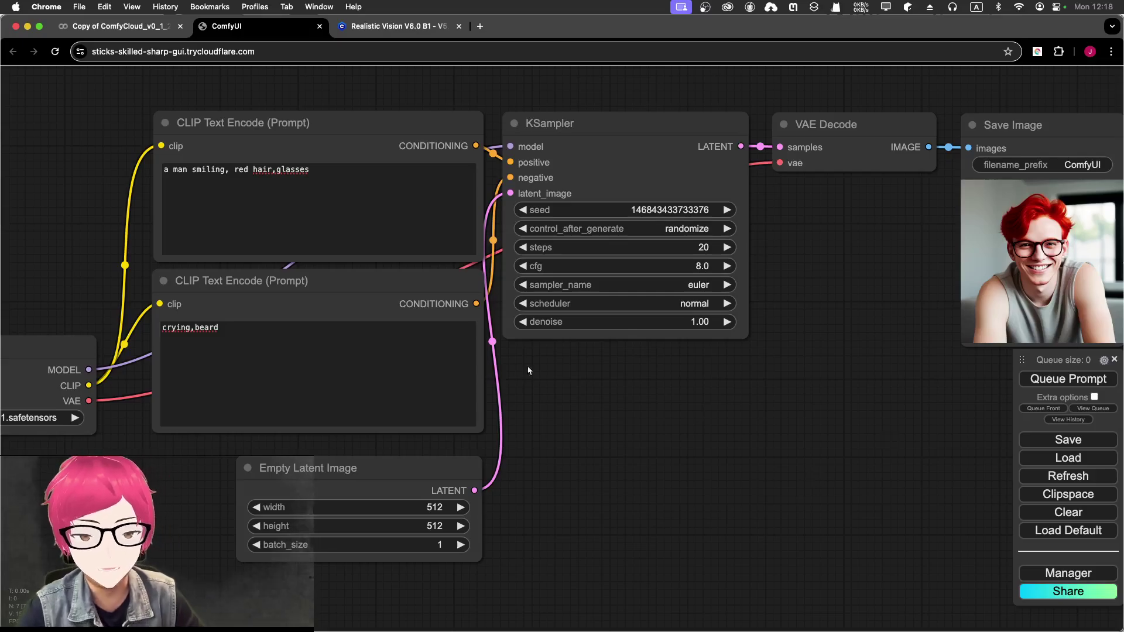
left_click(362, 223)
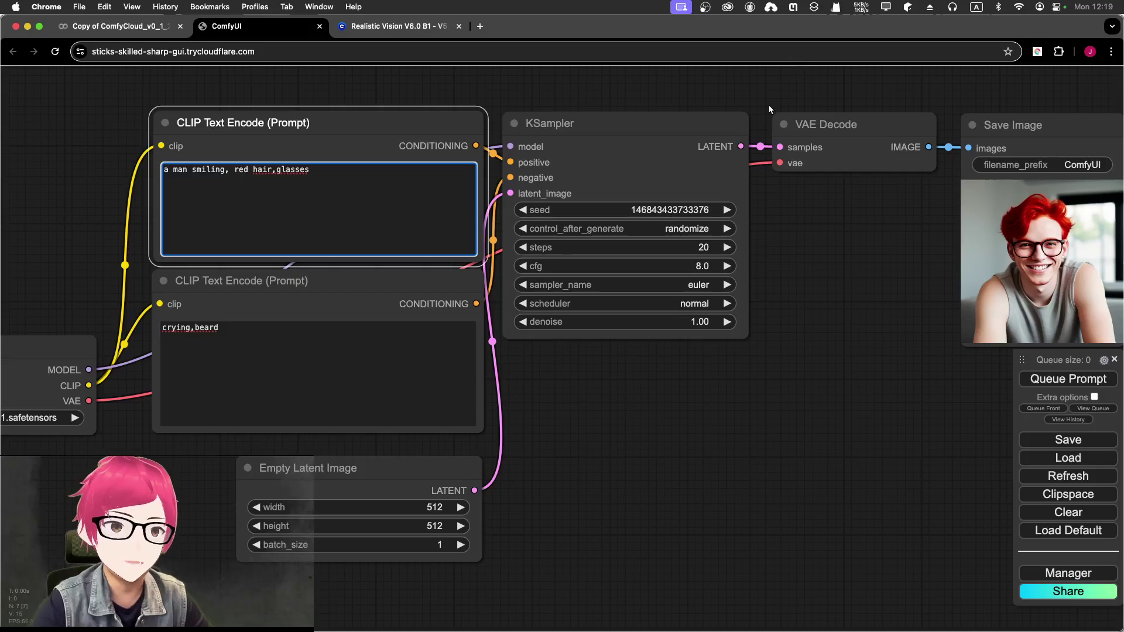
scroll(1021, 320, "up", 10)
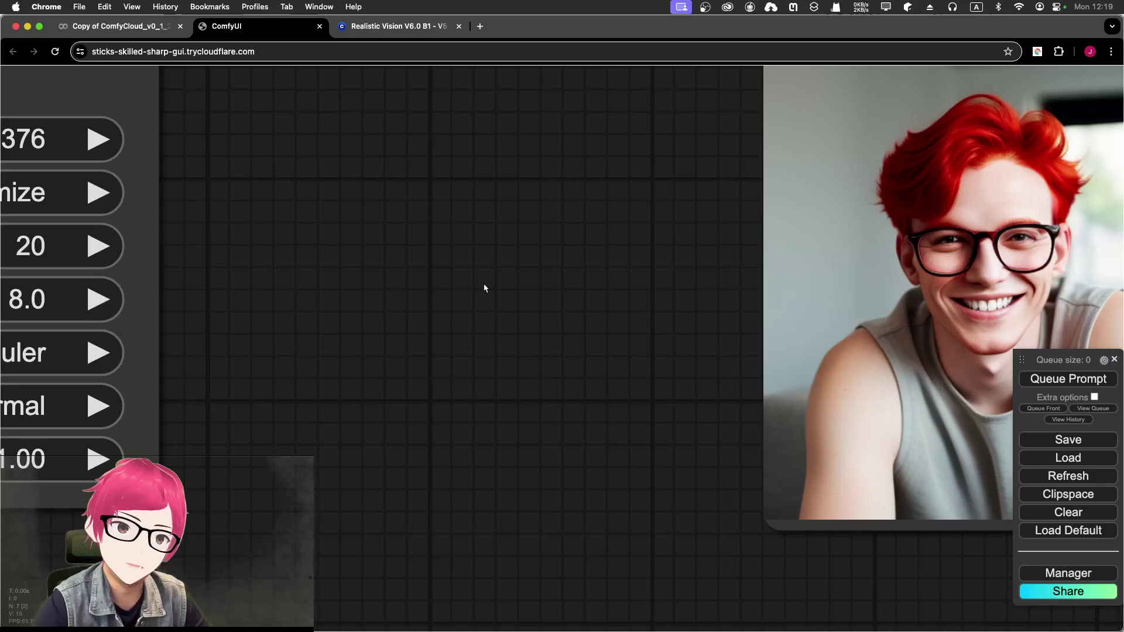
scroll(514, 289, "down", 6)
left_click_drag(432, 306, 589, 317)
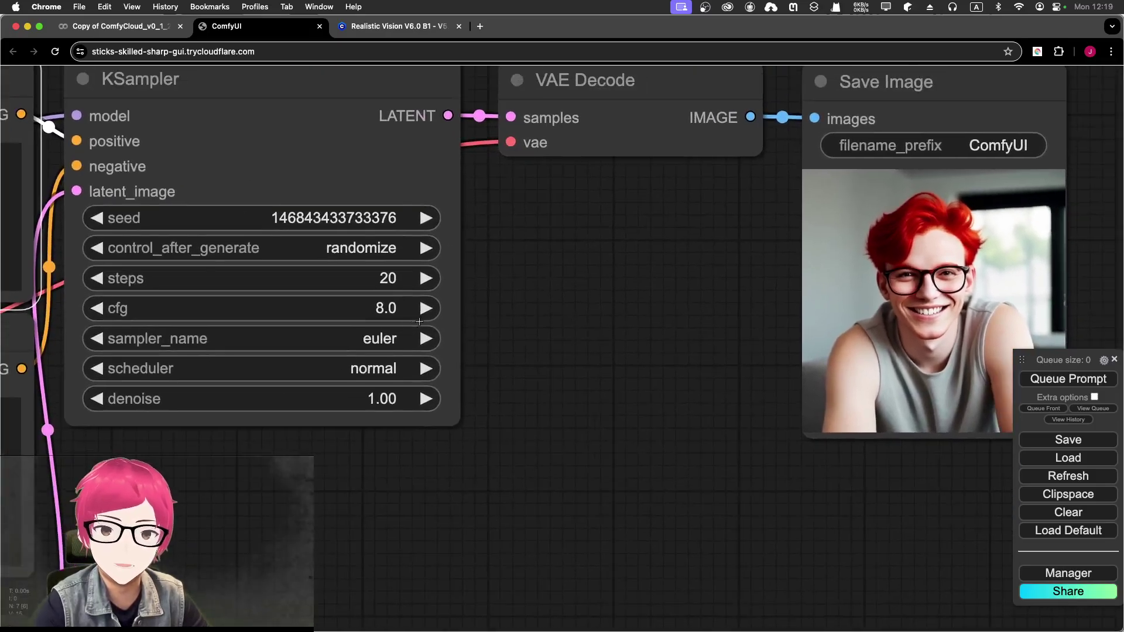
scroll(401, 350, "down", 5)
left_click_drag(250, 364, 571, 354)
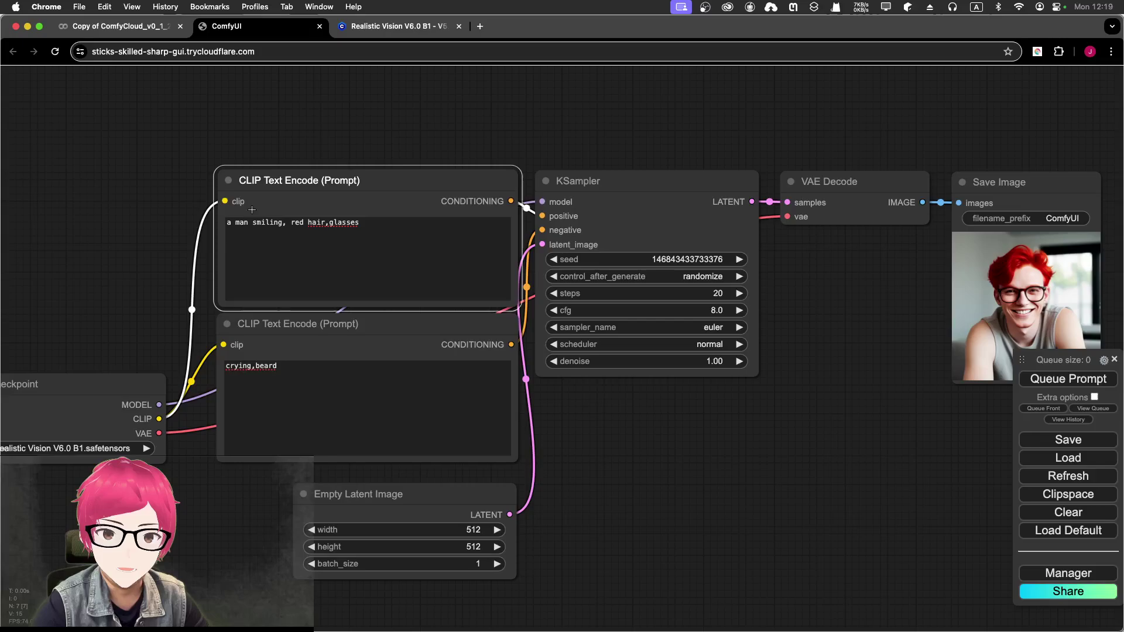
- Replace "smiling" with "mad" in the positive prompt so it reads "a man mad, red hair,glasses"
scroll(272, 233, "up", 6)
double_click(272, 232)
type("mad")
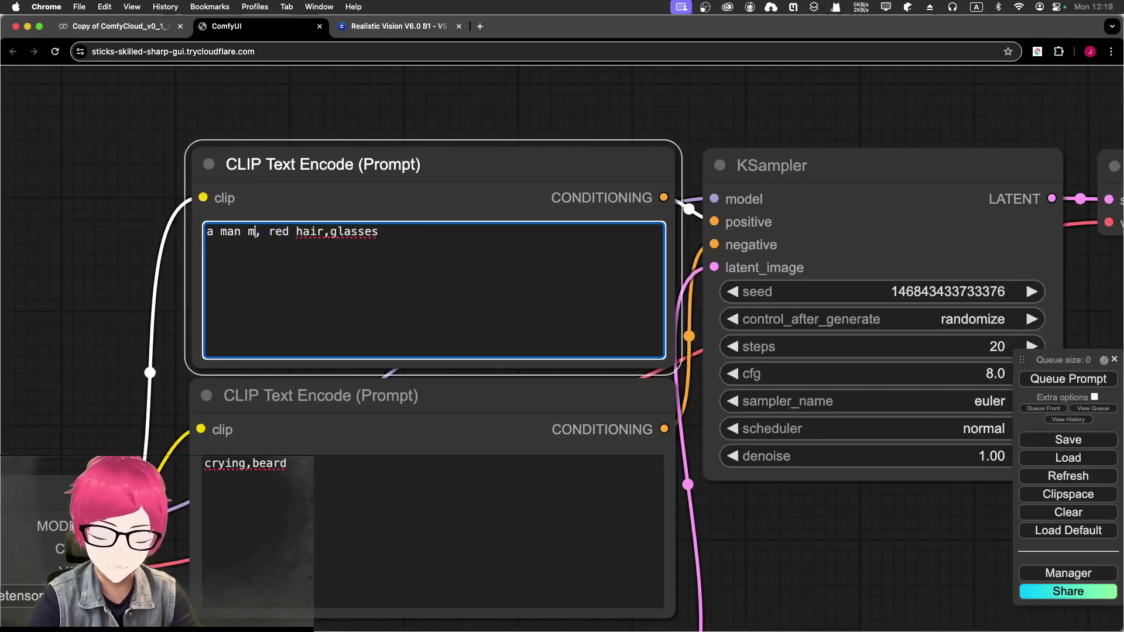
- Extend the negative prompt with ",smile,shy,tired" after "crying,beard"
left_click(367, 469)
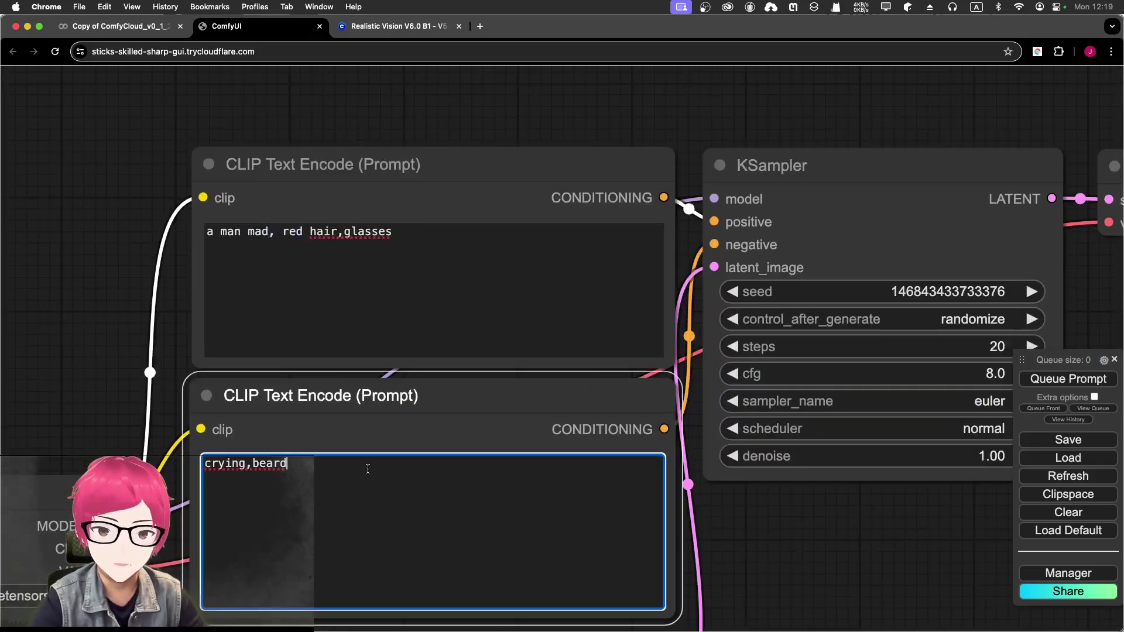
type(",smile,sh")
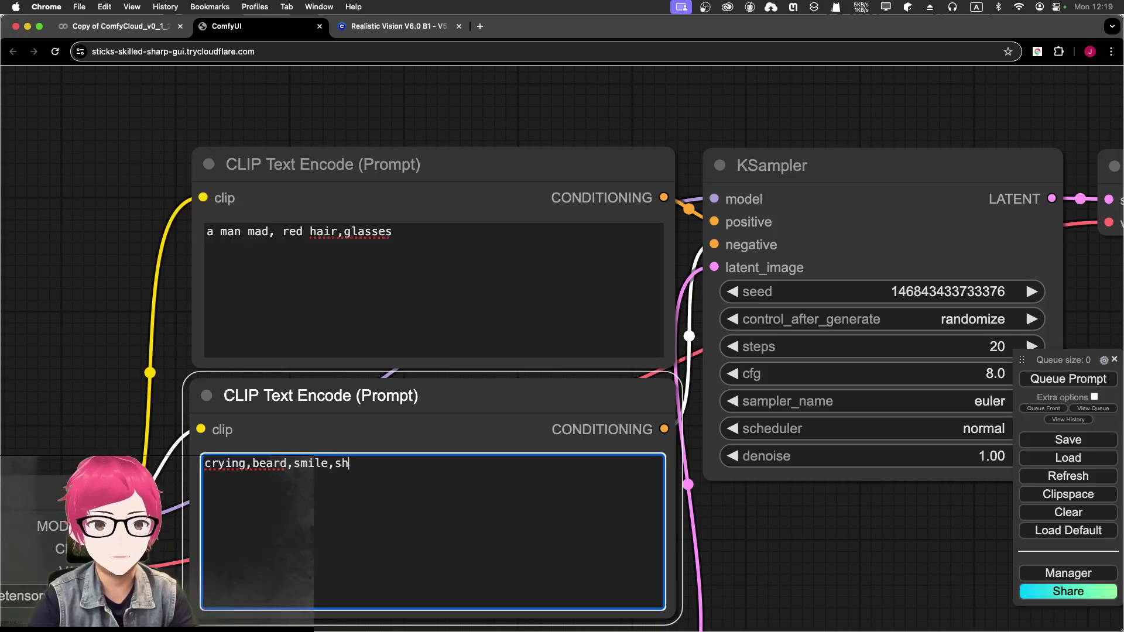
type("y,tired")
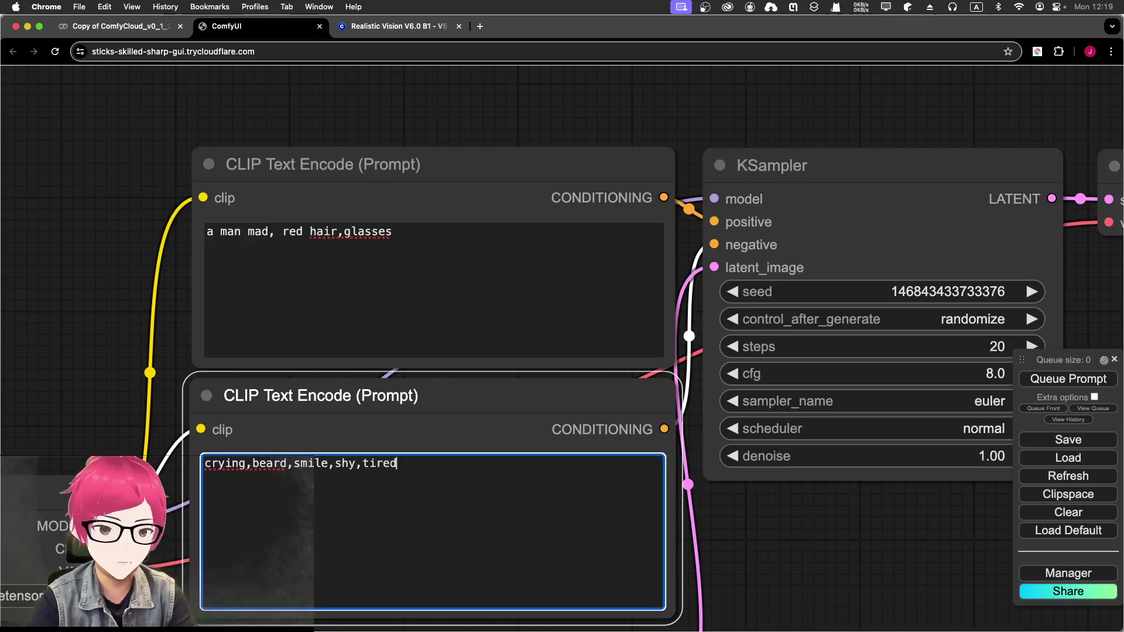
left_click(621, 345)
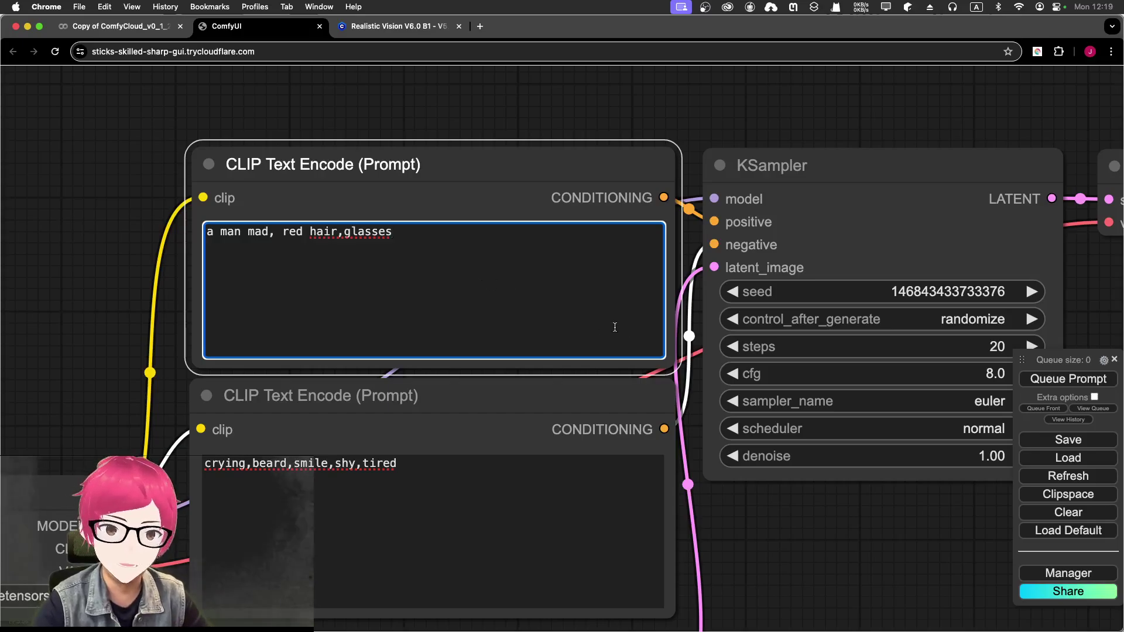
- Queue the workflow to generate an image from the edited prompts
scroll(539, 113, "down", 5)
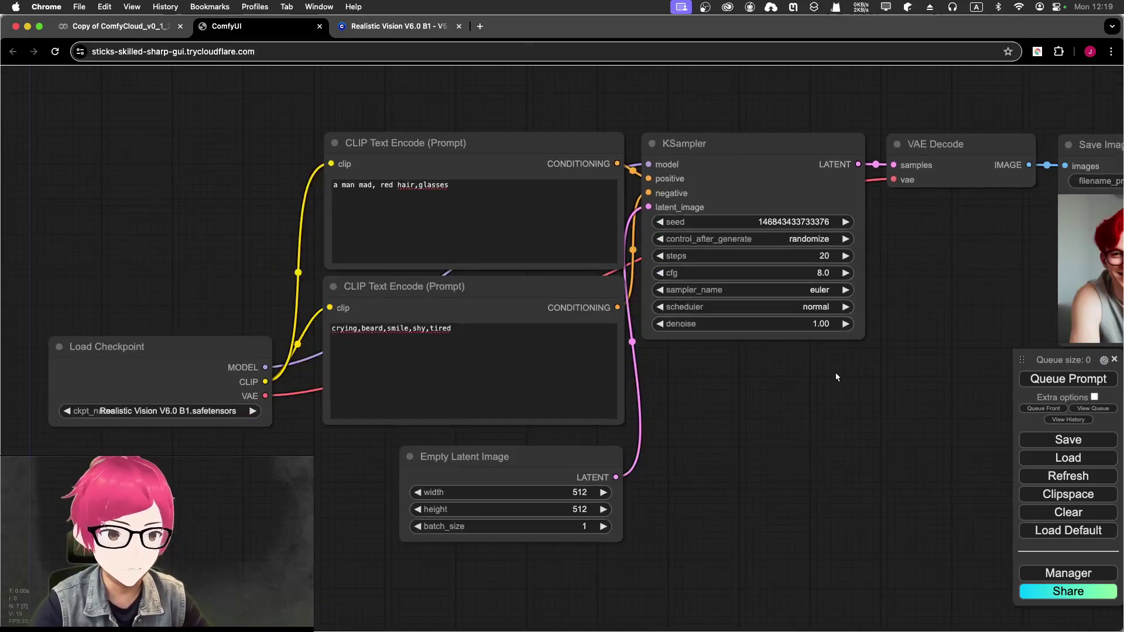
left_click_drag(837, 378, 691, 402)
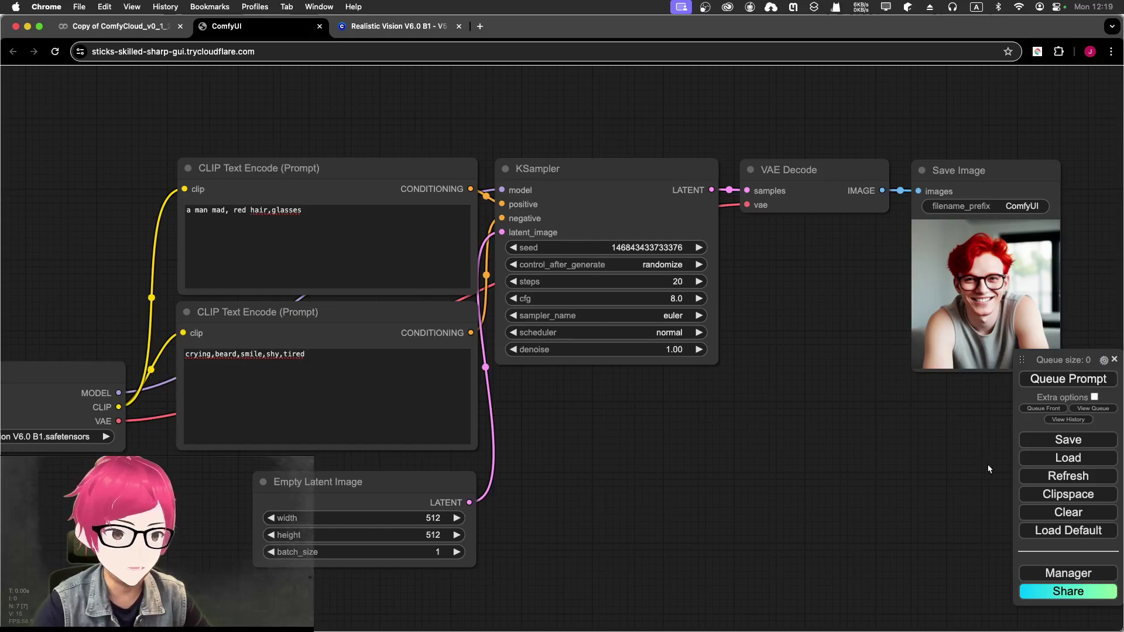
scroll(986, 467, "down", 3)
key("ctrl+Return")
scroll(708, 442, "up", 1)
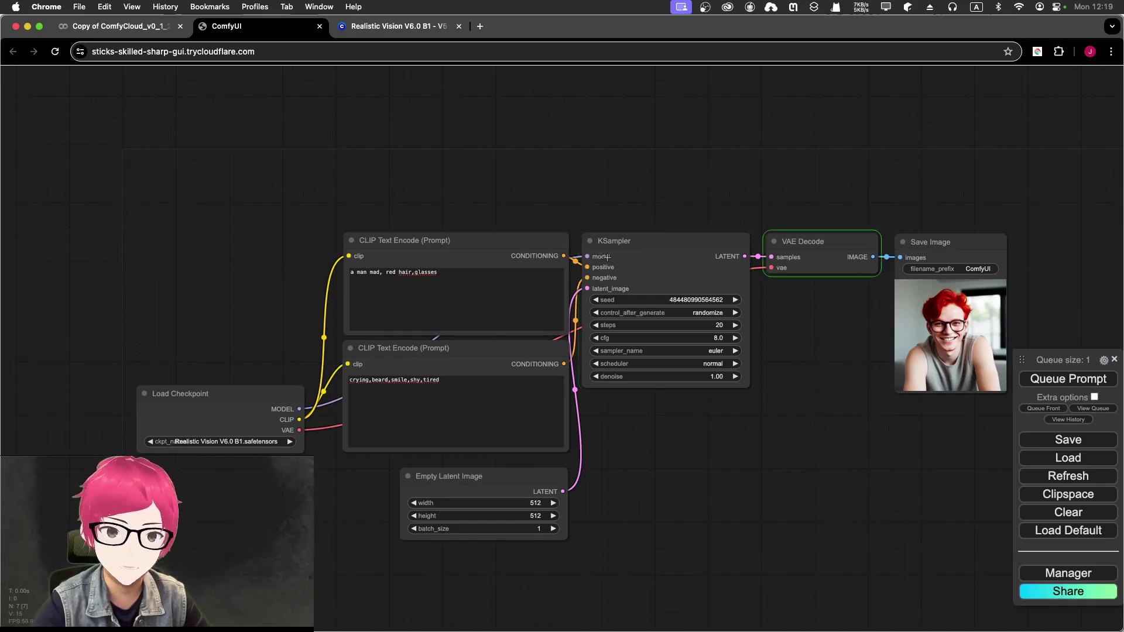
- Enlarge the Save Image node for a bigger preview and queue another generation with the same prompts
left_click_drag(900, 351, 677, 374)
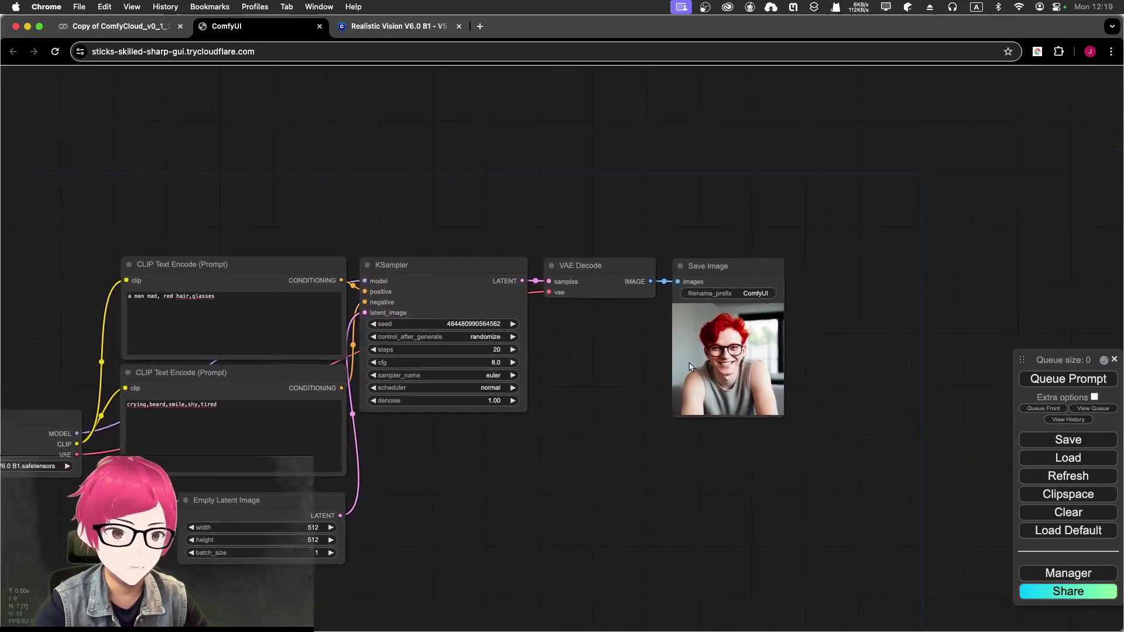
scroll(725, 328, "up", 3)
left_click(822, 471)
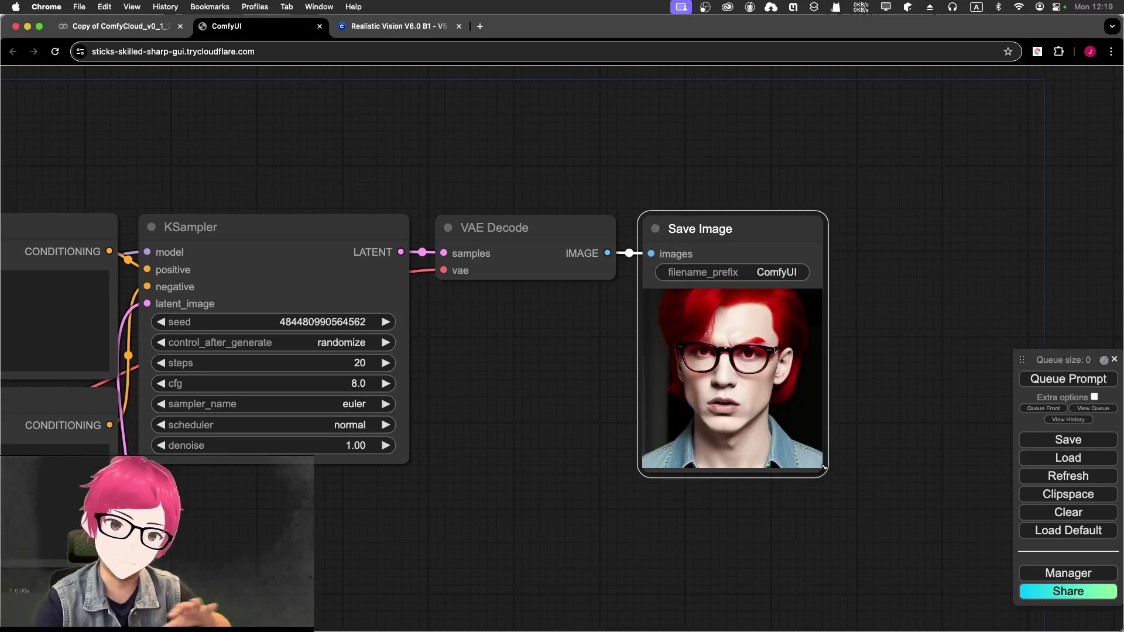
left_click_drag(821, 467, 933, 550)
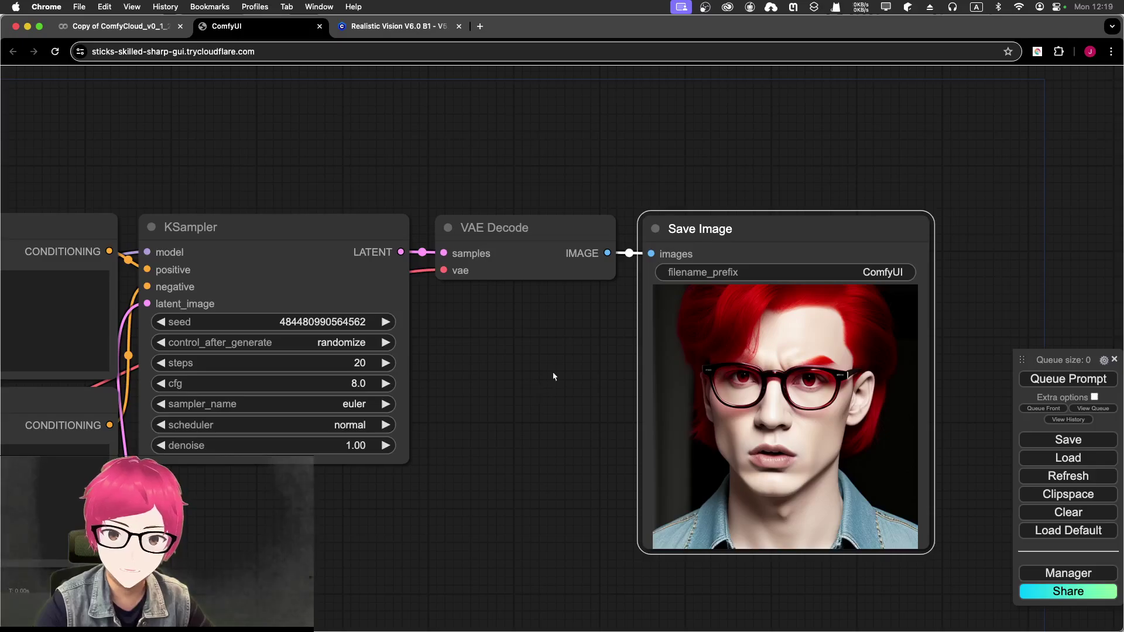
left_click(1052, 381)
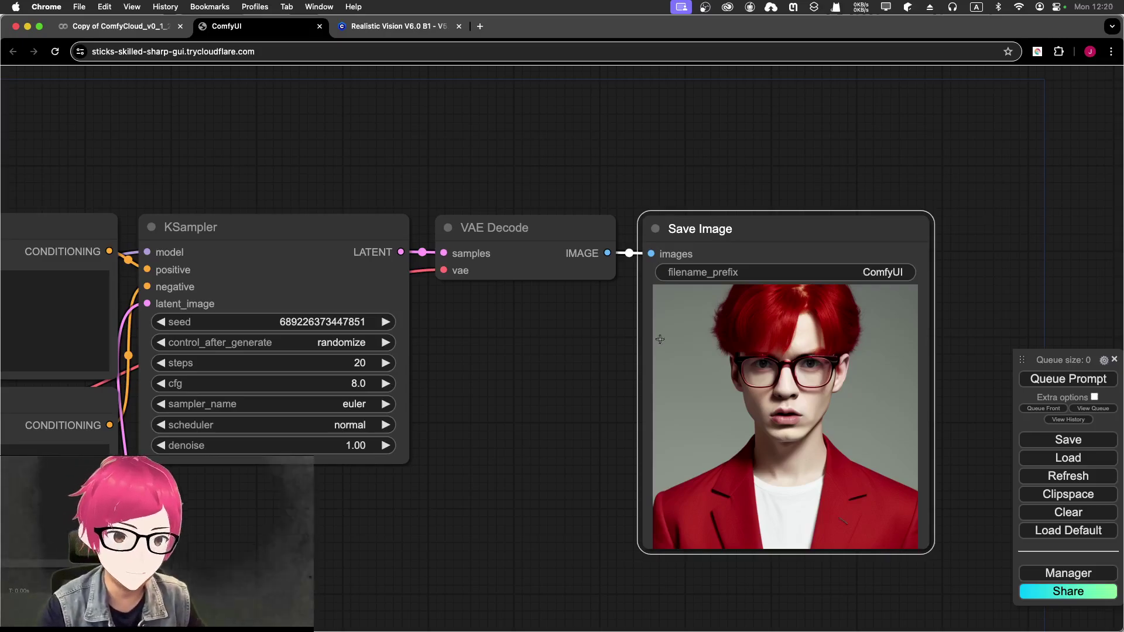
- Replace "mad" with "tired" in the positive prompt so it reads "a man tired, red hair,glasses"
scroll(685, 383, "up", 5)
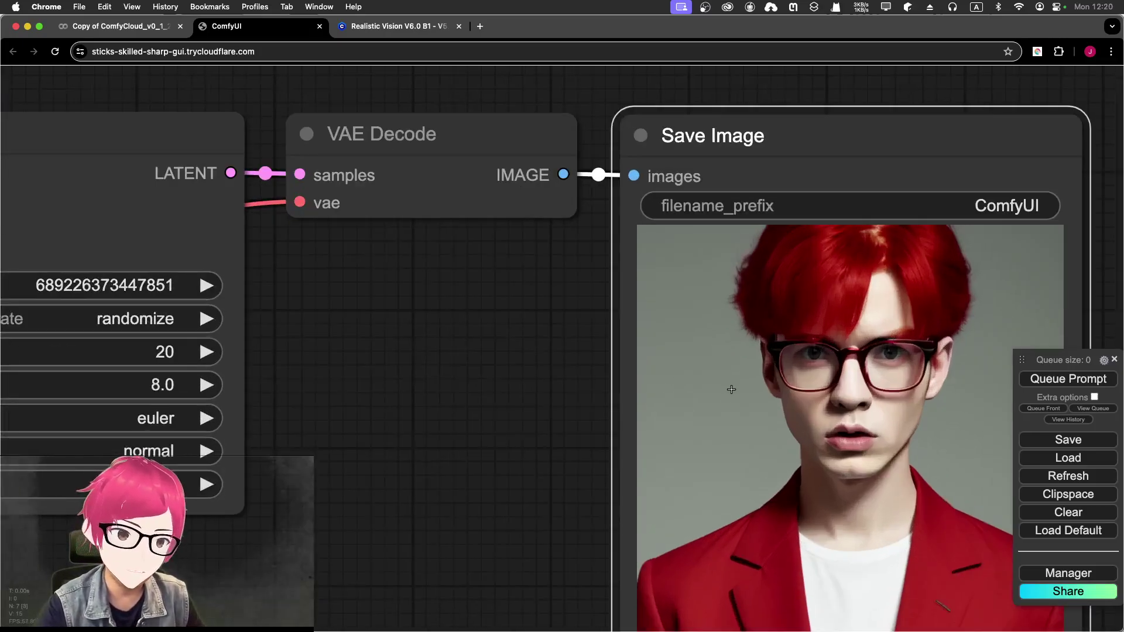
scroll(642, 372, "down", 4)
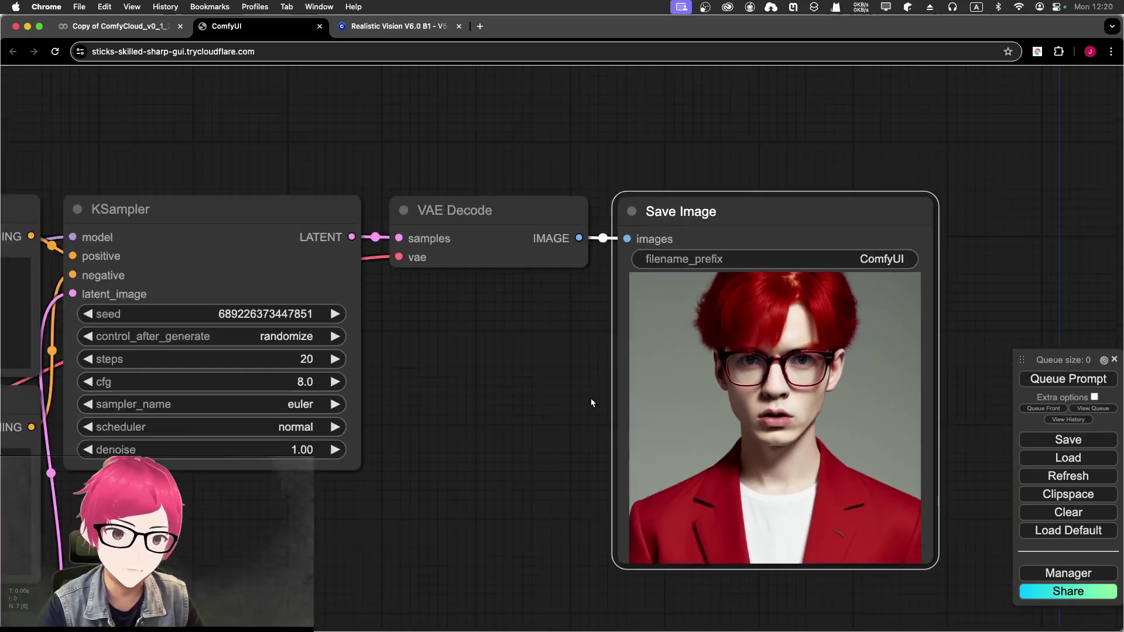
scroll(596, 391, "down", 5)
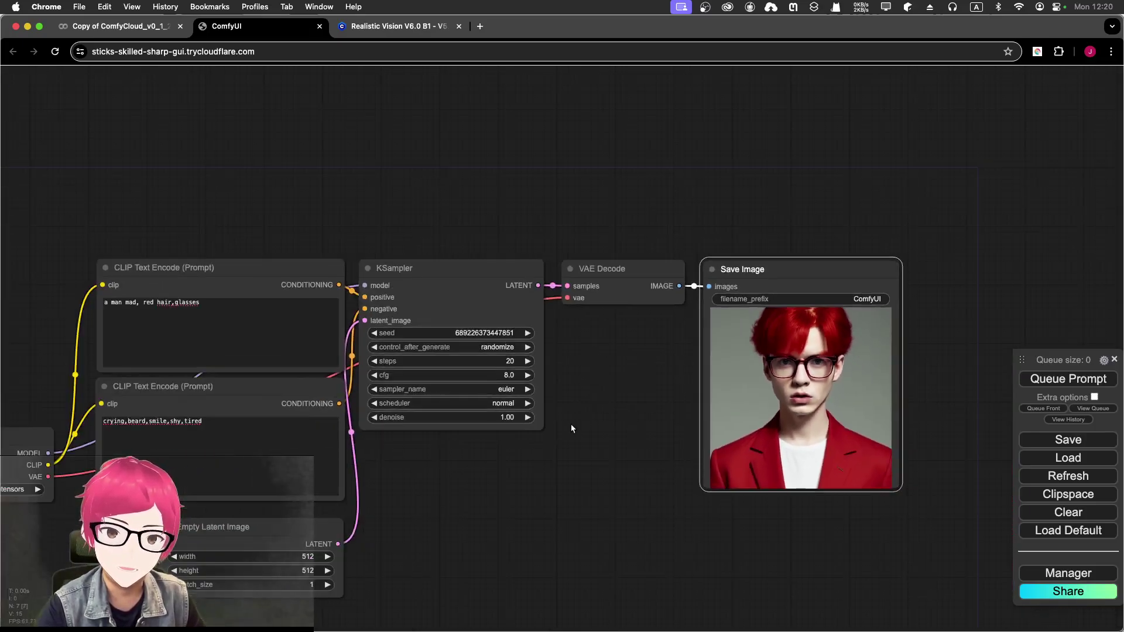
left_click_drag(225, 237, 404, 231)
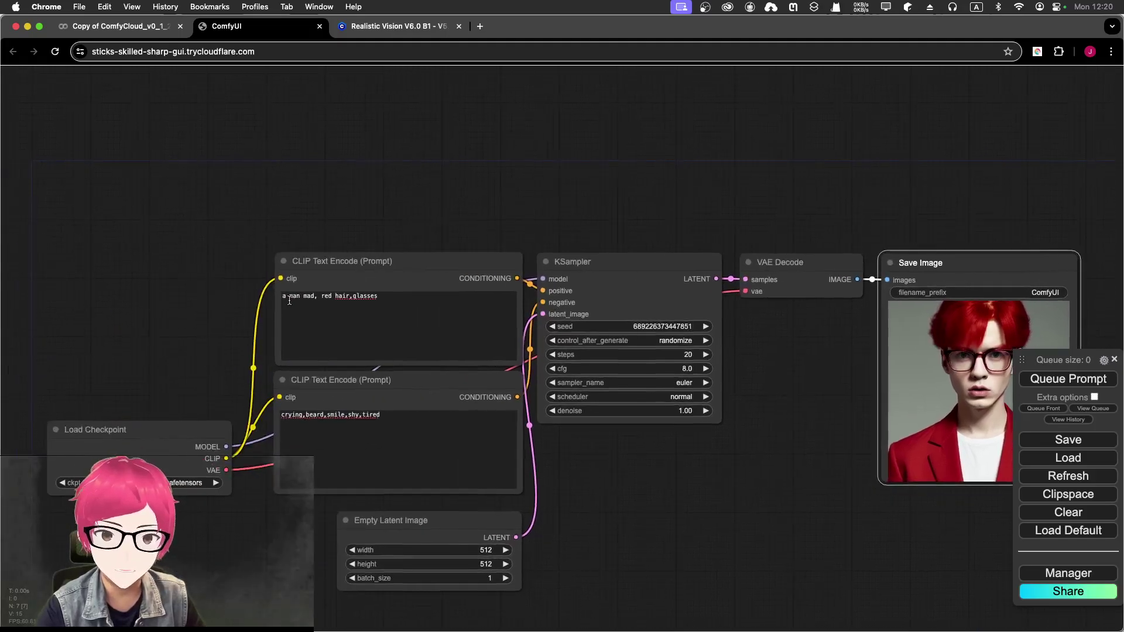
scroll(191, 214, "up", 3)
scroll(196, 206, "up", 2)
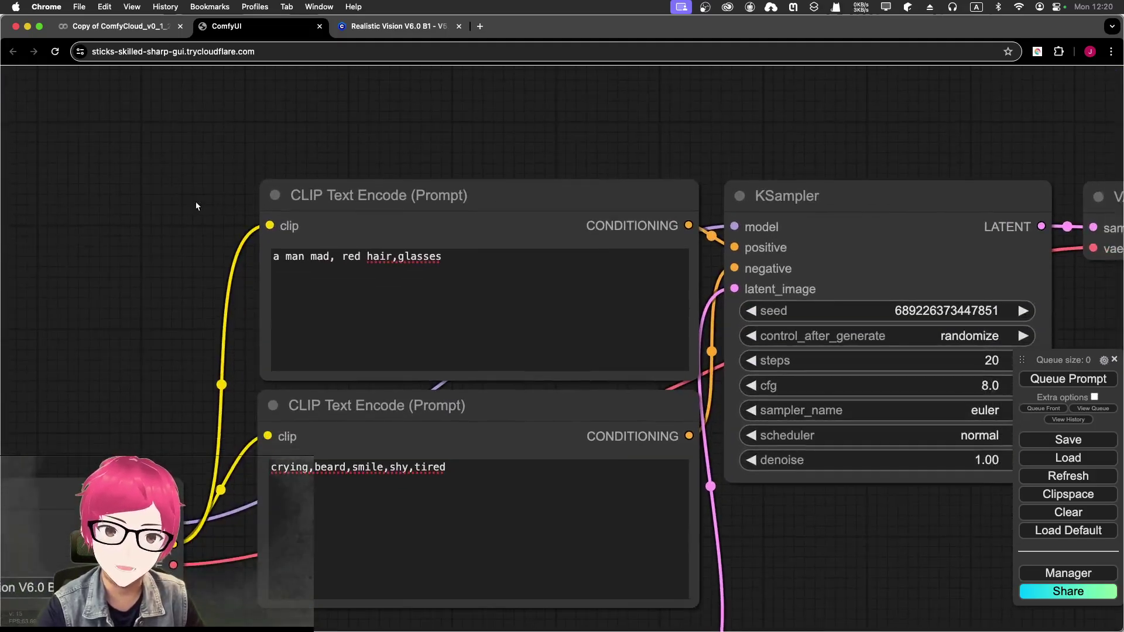
double_click(319, 257)
type("tired")
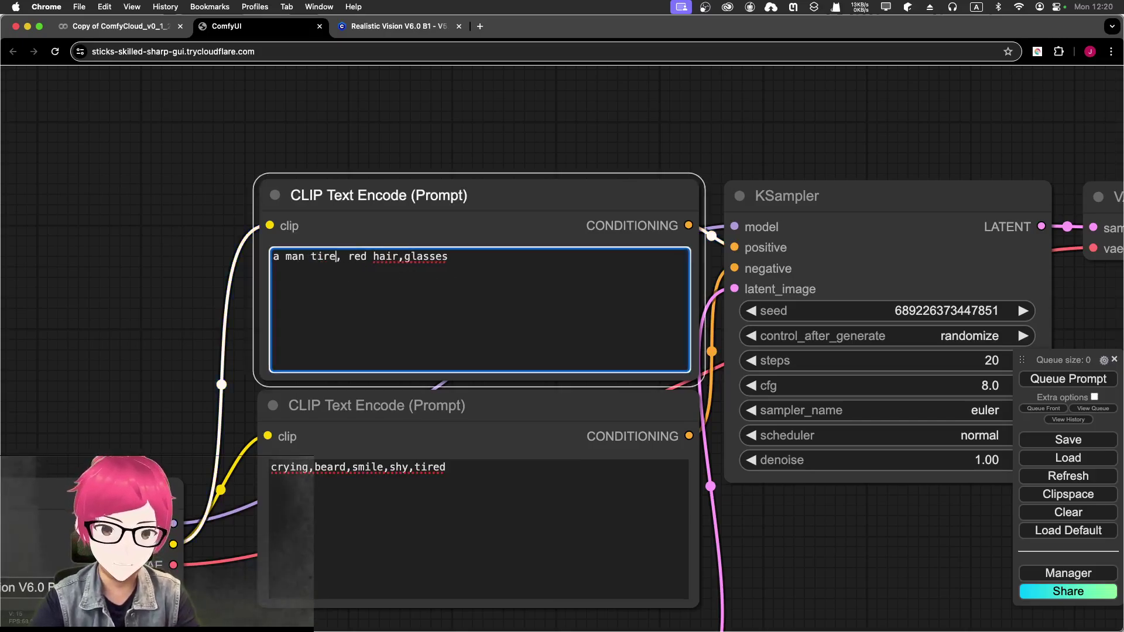
- Queue a generation from the "tired" prompt and view the resulting portrait in the Save Image node
scroll(593, 277, "down", 5)
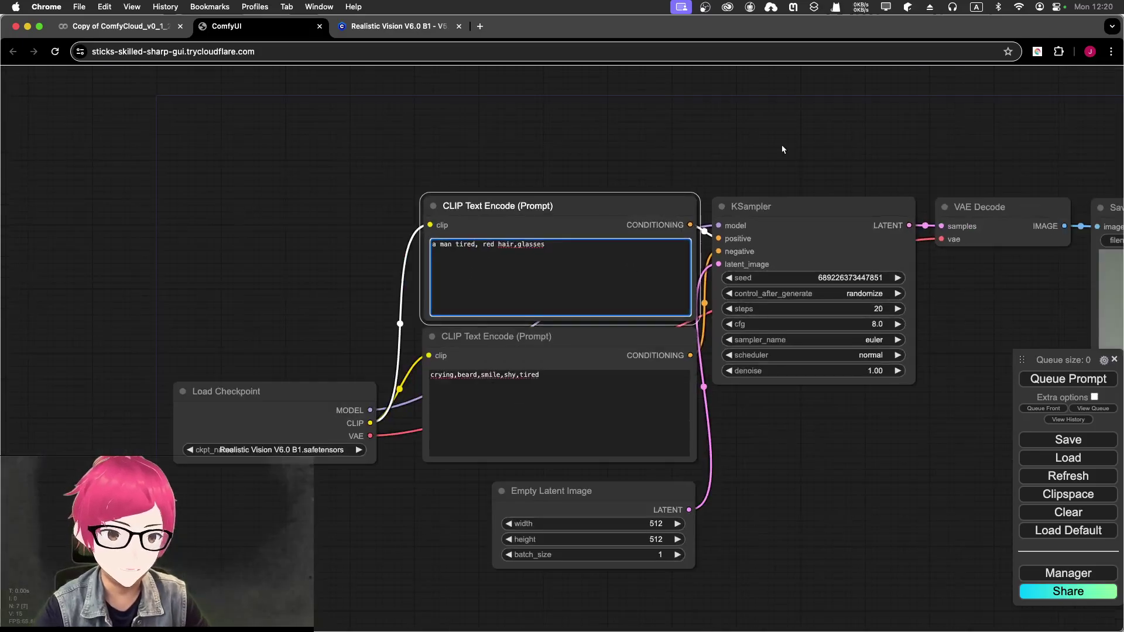
left_click_drag(911, 254, 560, 254)
left_click(1069, 379)
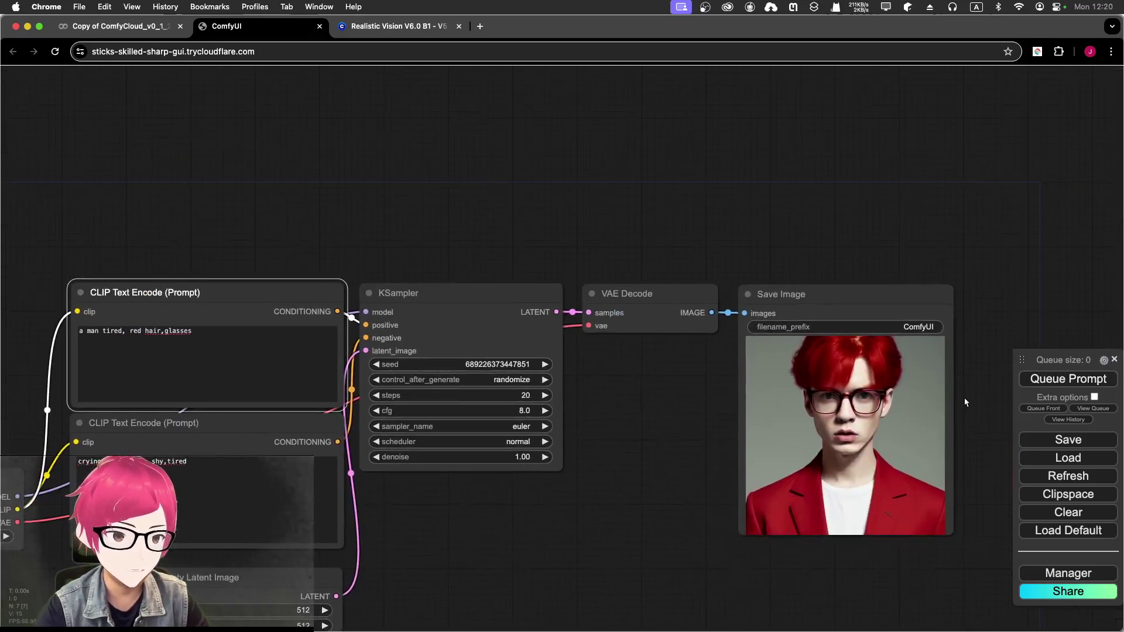
left_click_drag(972, 414, 843, 323)
scroll(843, 323, "up", 6)
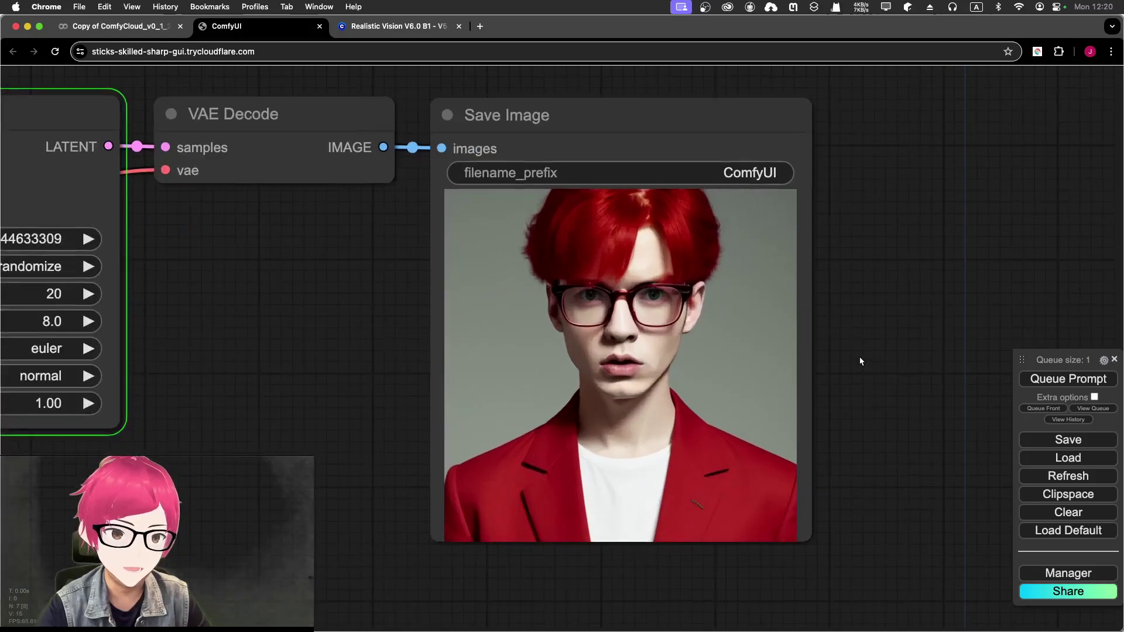
scroll(855, 328, "up", 2)
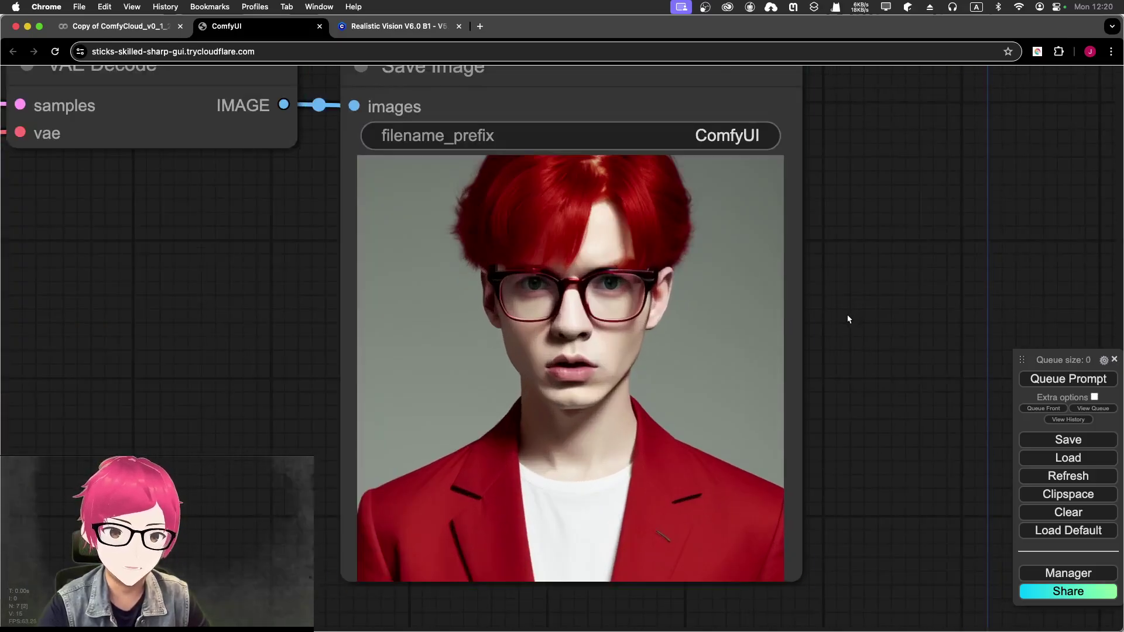
scroll(679, 331, "up", 1)
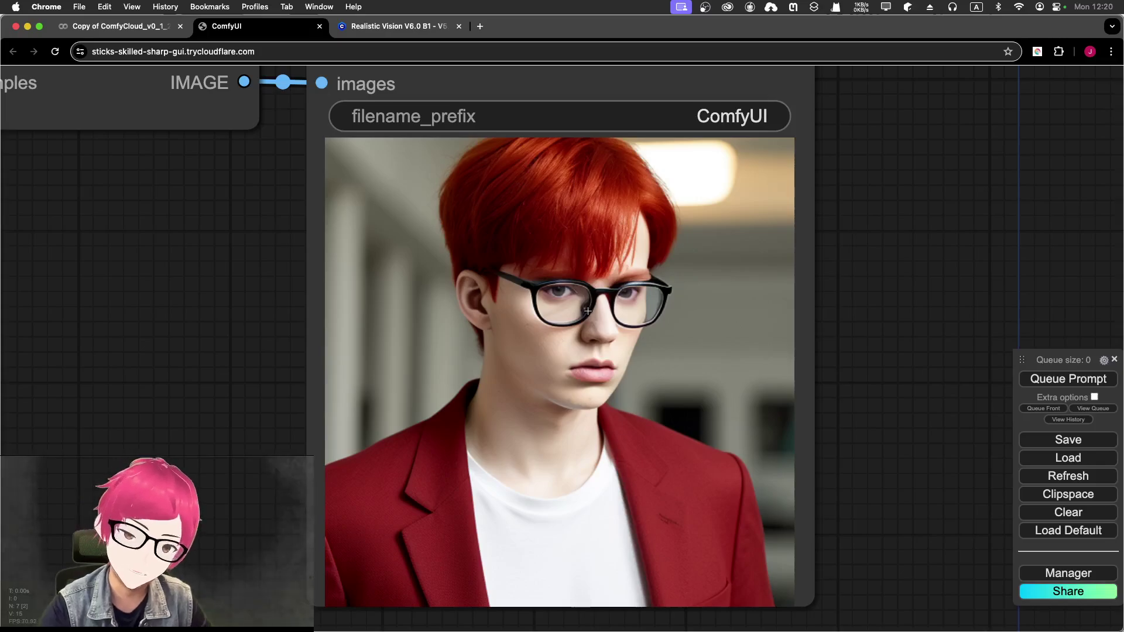
- Replace "tired" in the positive prompt so it reads "a man mad,angry, tooth,teeth, red hair,glasses"
scroll(588, 311, "down", 4)
left_click_drag(301, 313, 518, 327)
scroll(476, 360, "down", 2)
left_click_drag(476, 359, 651, 350)
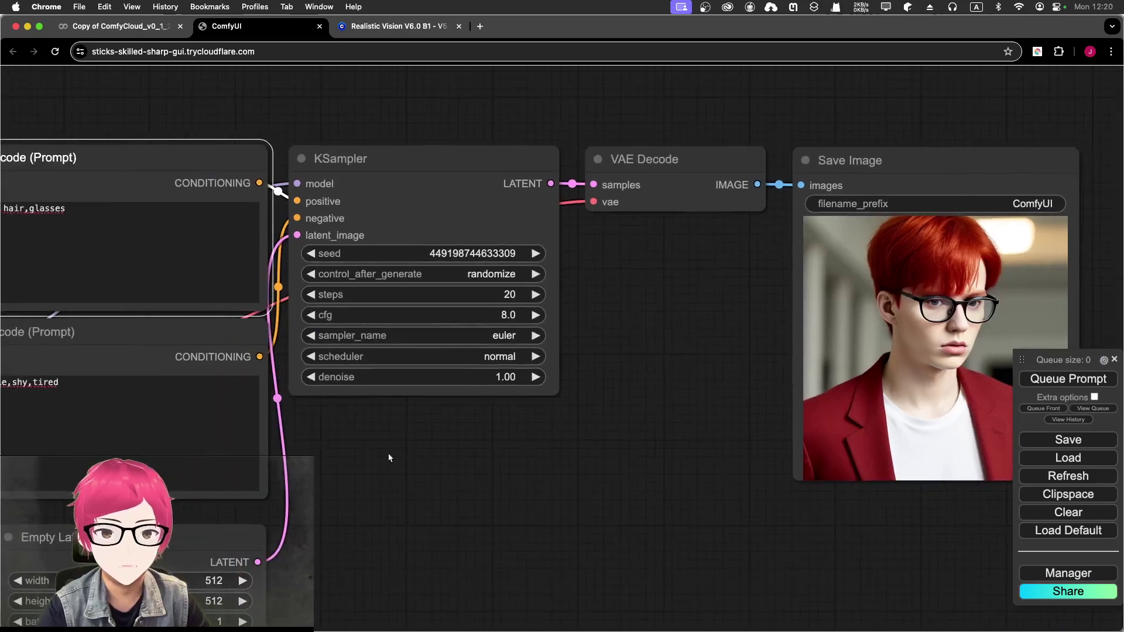
left_click_drag(401, 446, 610, 417)
left_click(319, 199)
double_click(144, 178)
type("s")
key("BackSpace")
type("mad,ang")
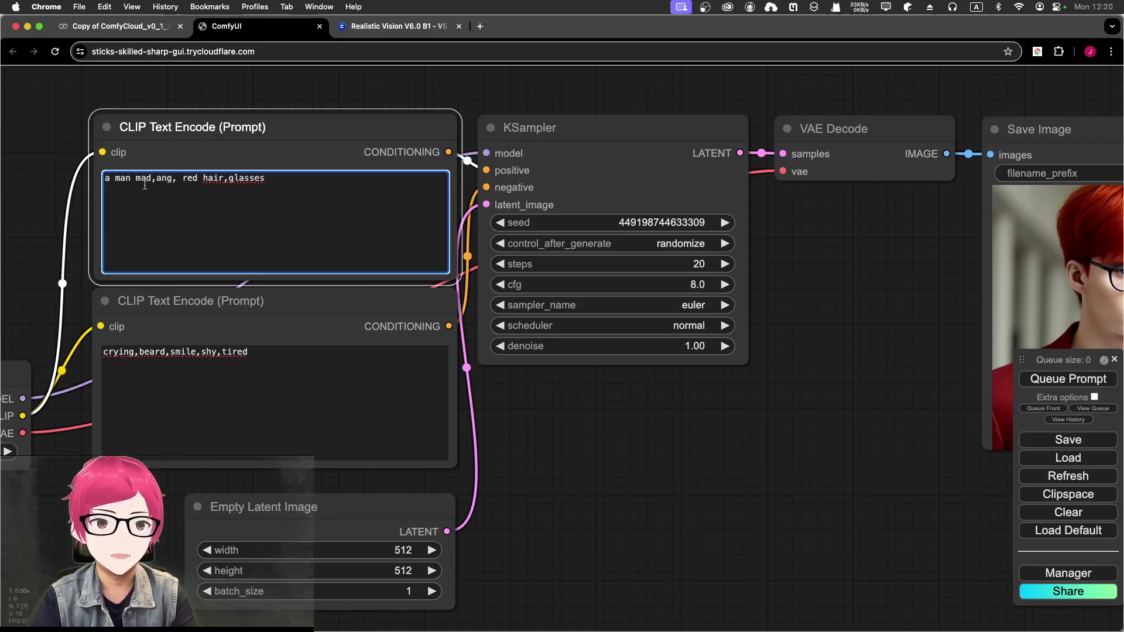
type("ry")
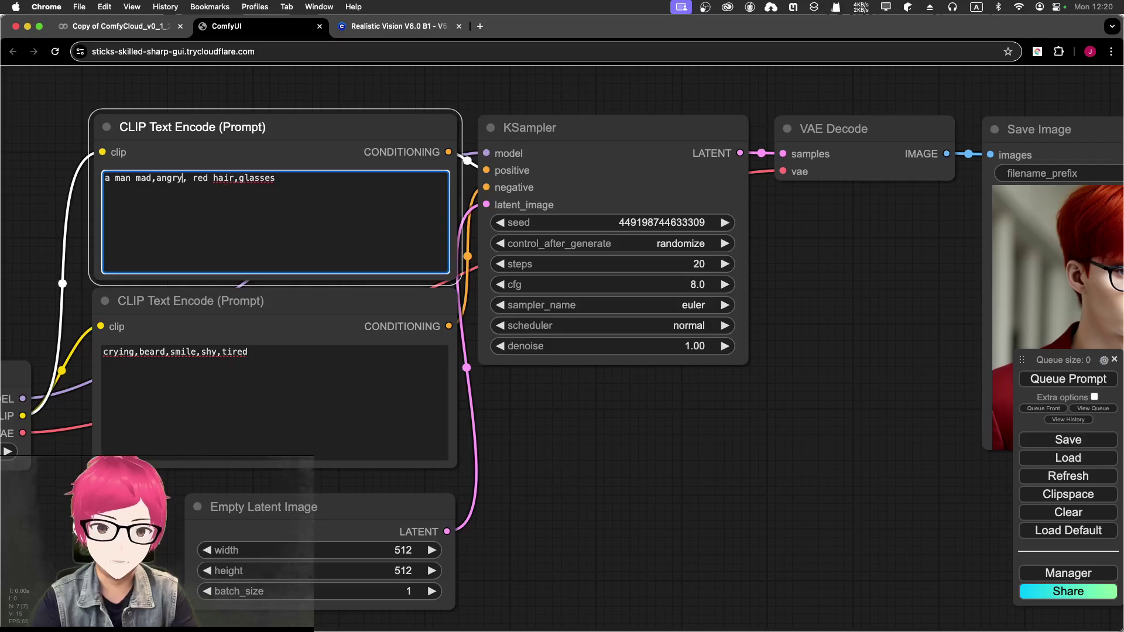
type(", too")
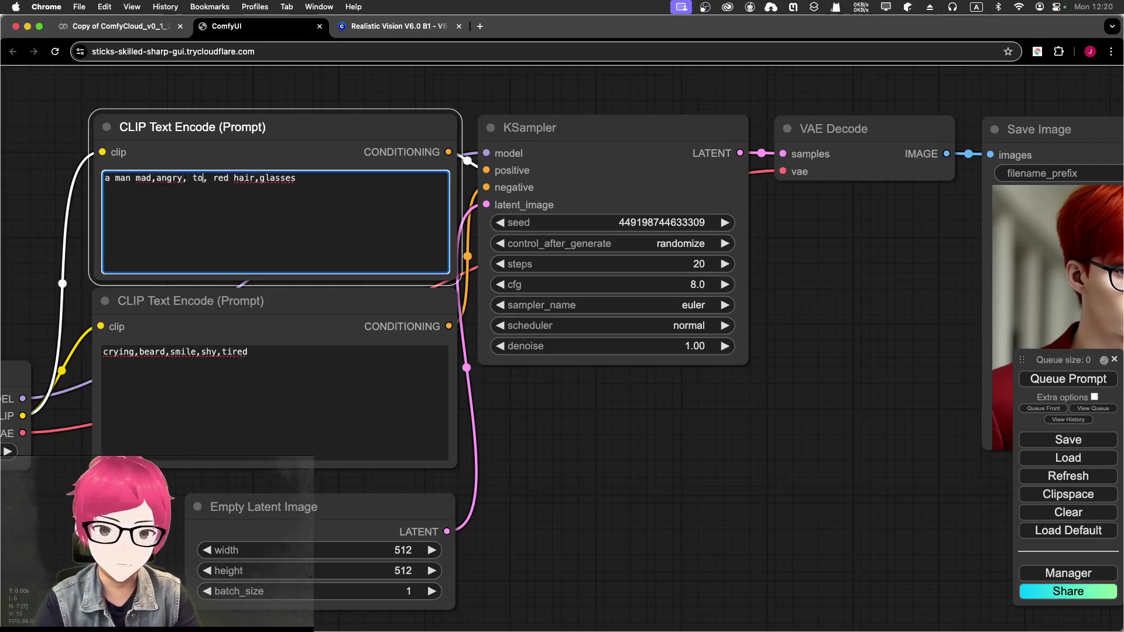
type("th,t")
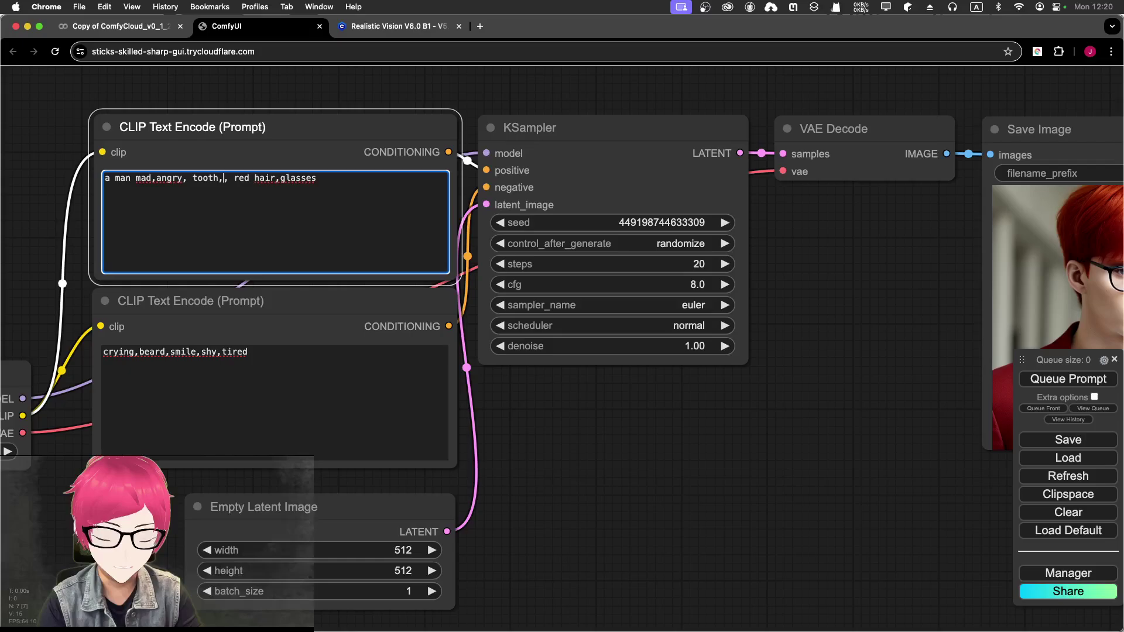
type("eeth,")
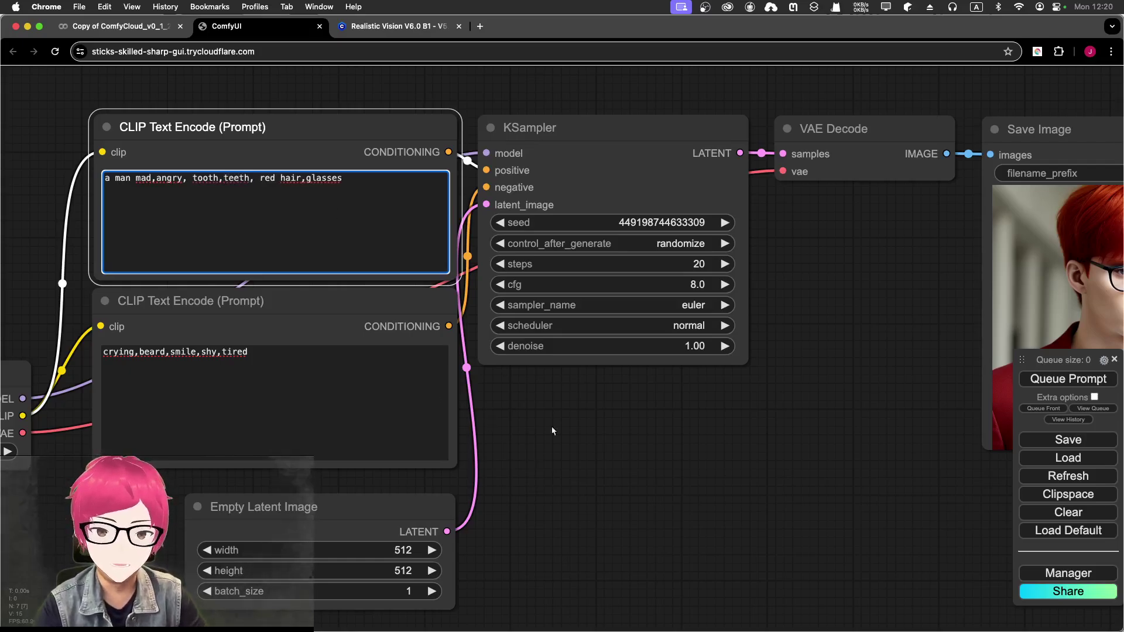
- Queue a generation from the angry-man prompt and inspect the new portrait's face up close
scroll(672, 488, "right", 10)
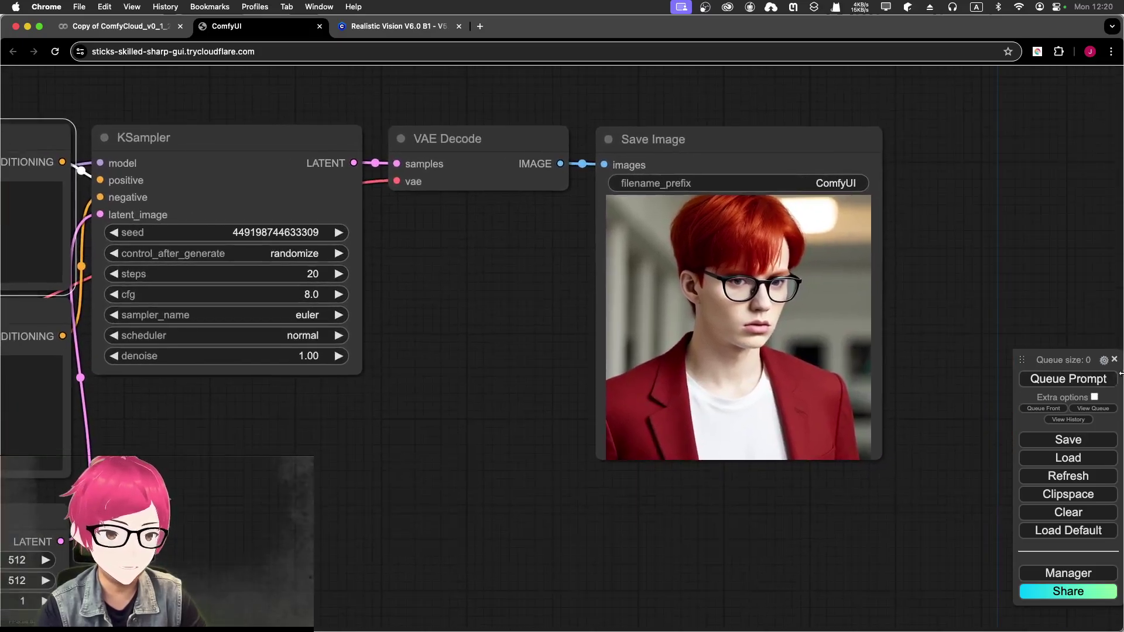
left_click(1100, 379)
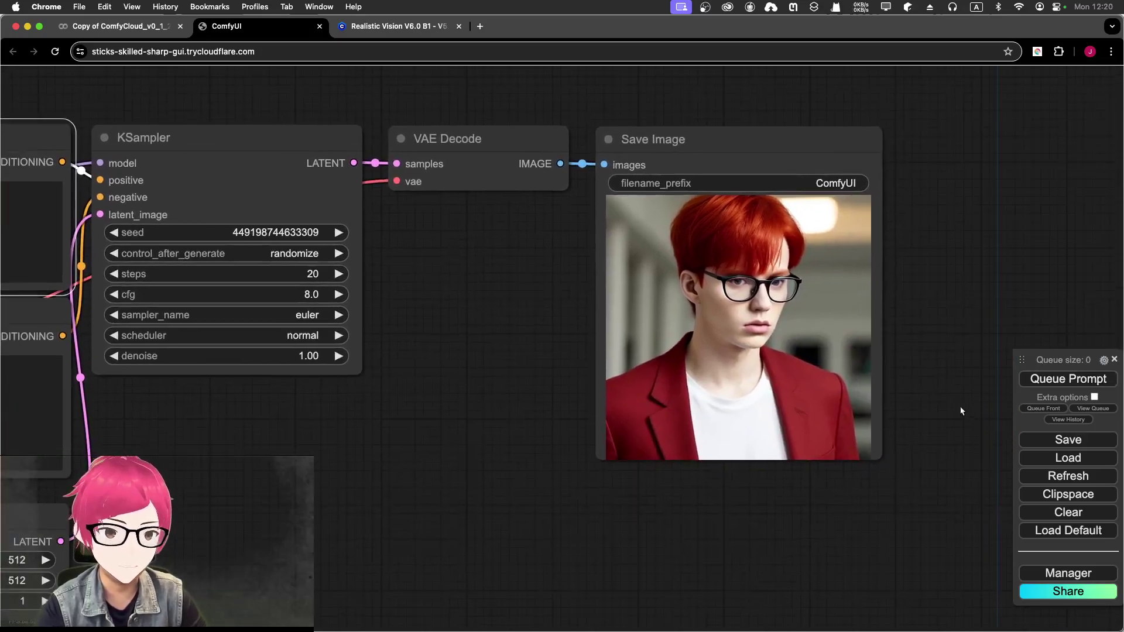
left_click_drag(938, 341, 895, 362)
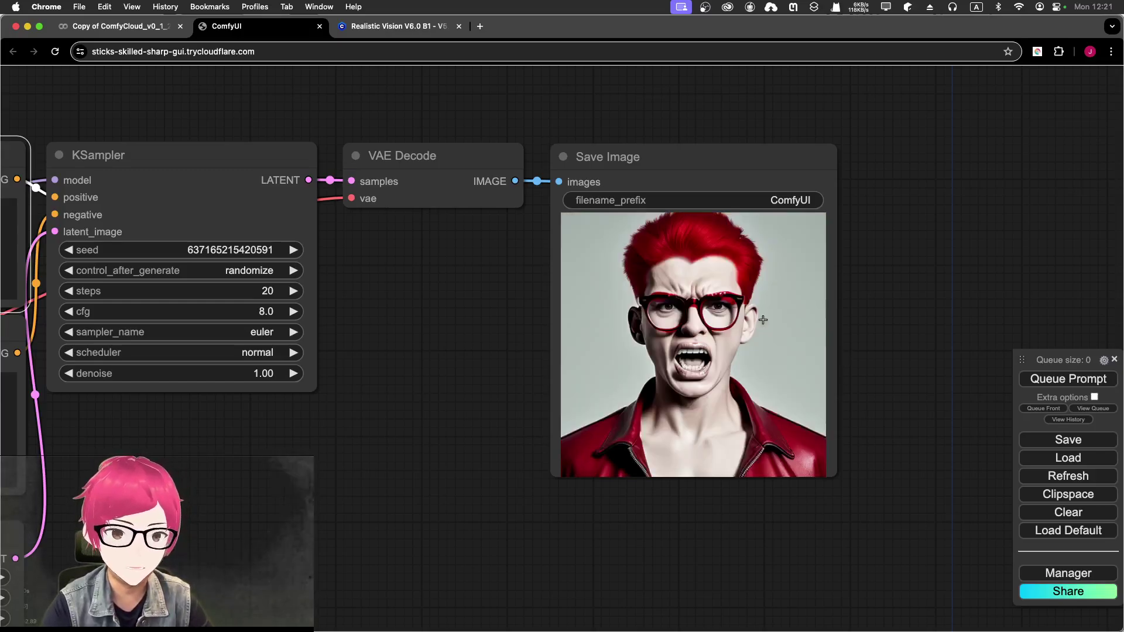
scroll(740, 343, "up", 2)
scroll(741, 343, "up", 4)
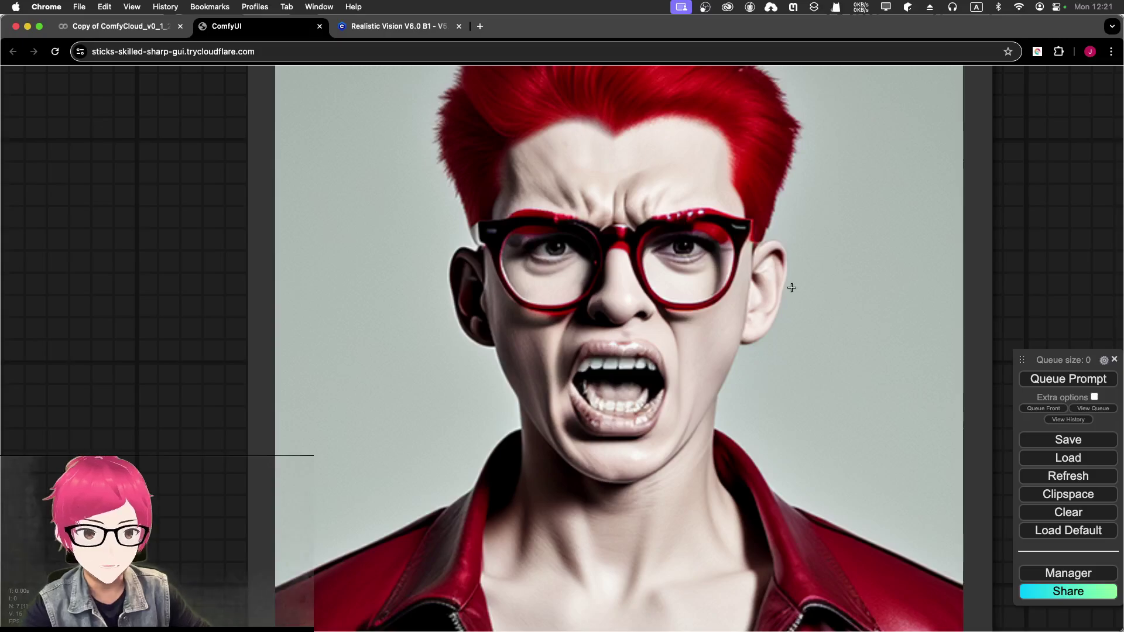
scroll(791, 287, "up", 3)
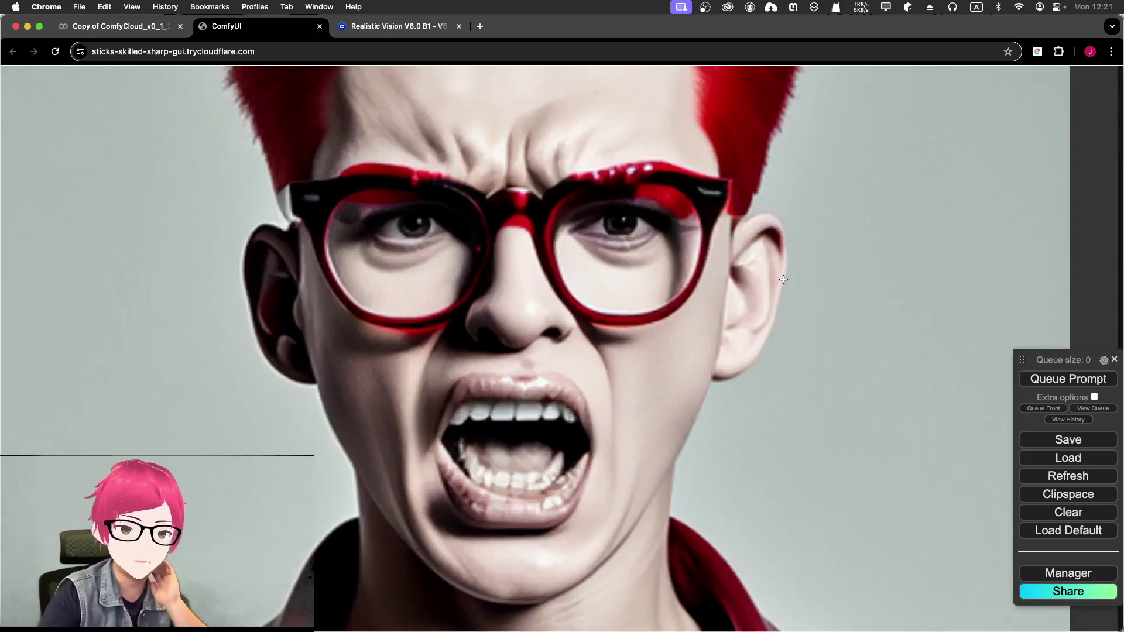
scroll(783, 279, "down", 4)
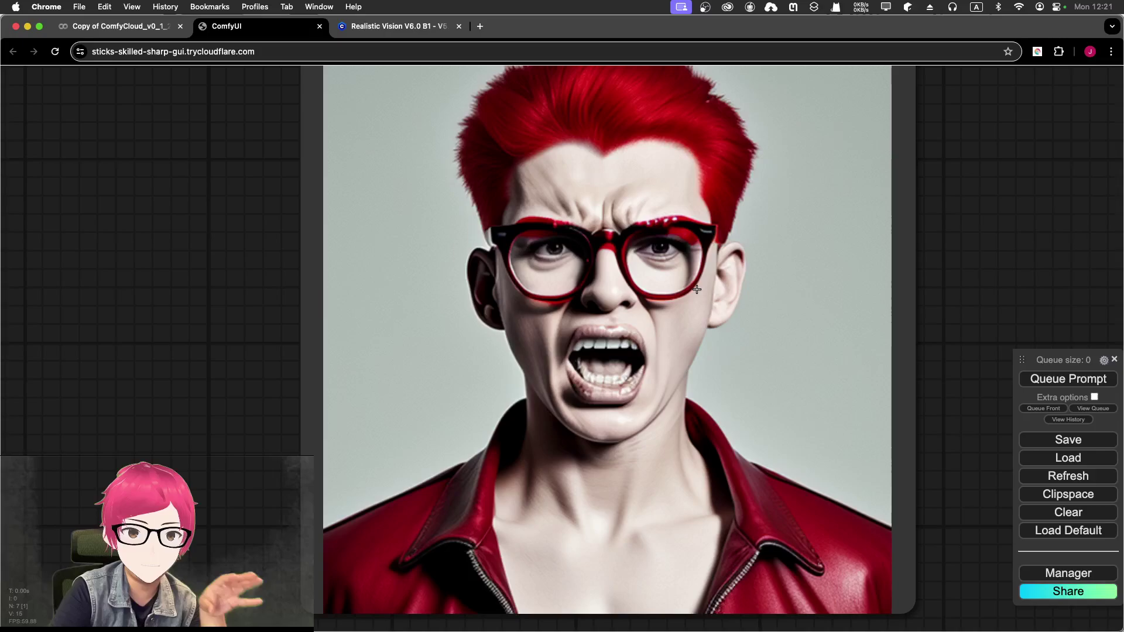
scroll(696, 289, "down", 5)
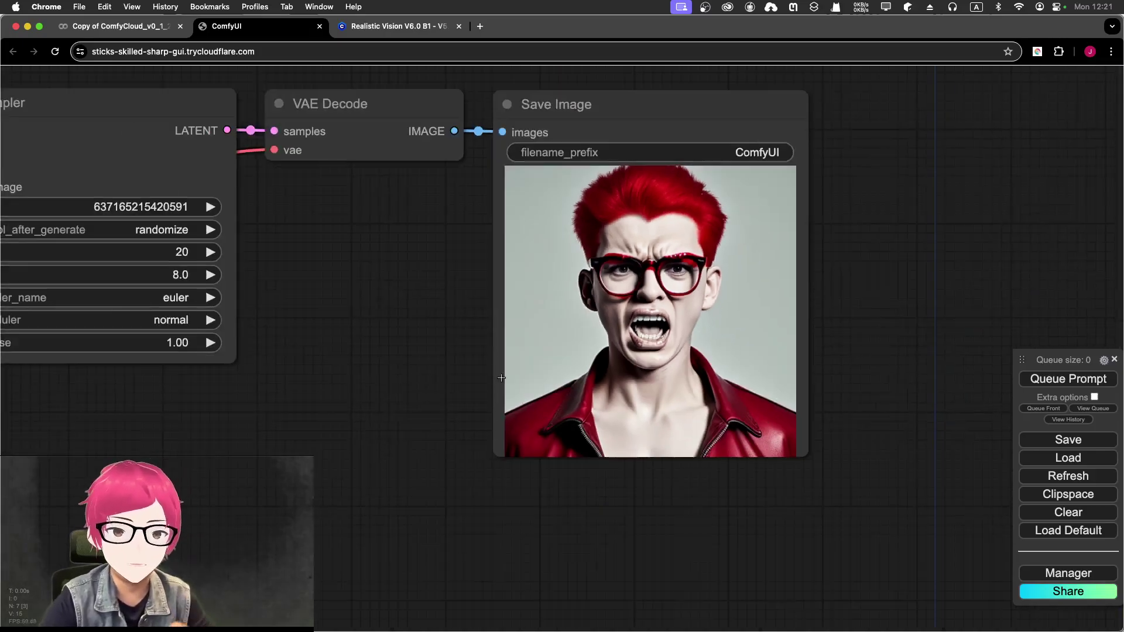
- Change "man" to "girl" in the positive prompt and append ",man" to the negative prompt after "tired"
left_click_drag(363, 407, 763, 431)
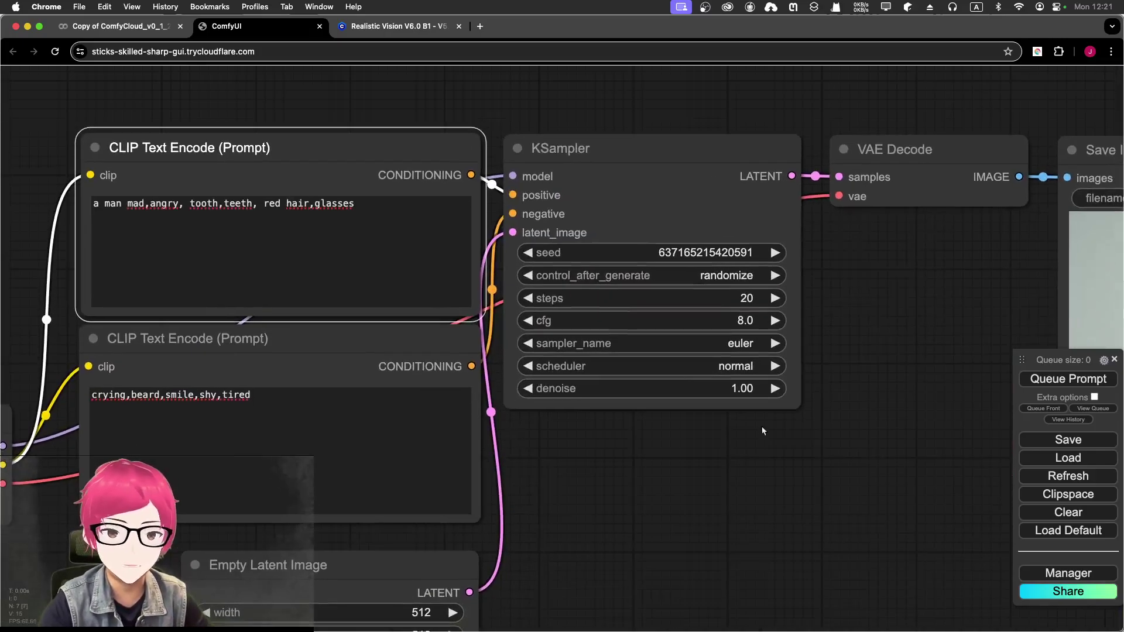
double_click(113, 203)
type("girl")
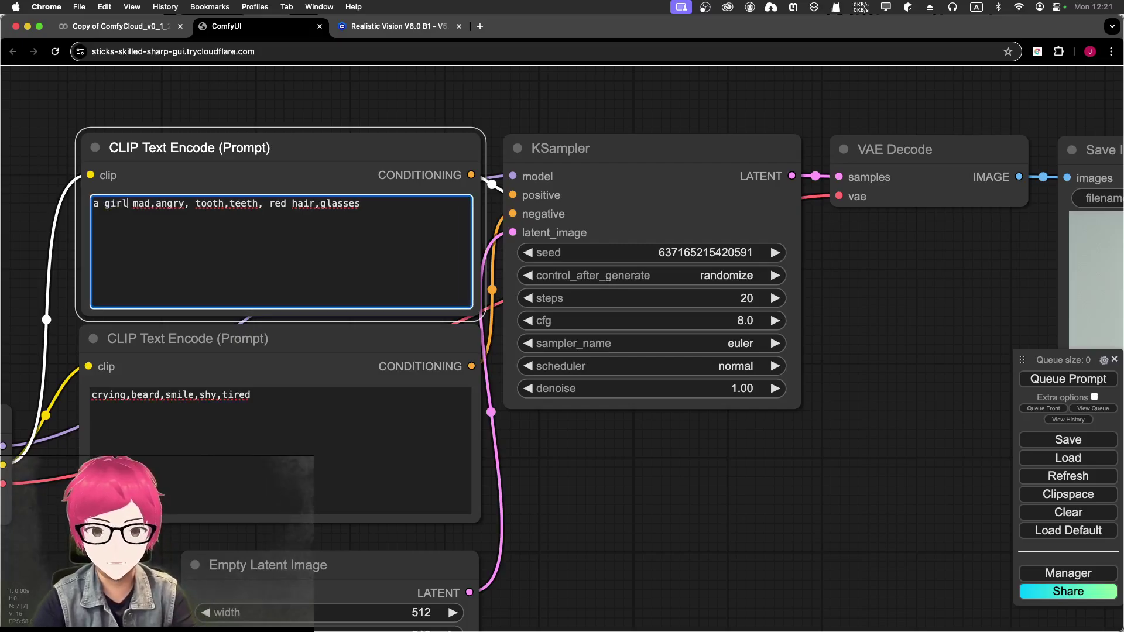
left_click(296, 405)
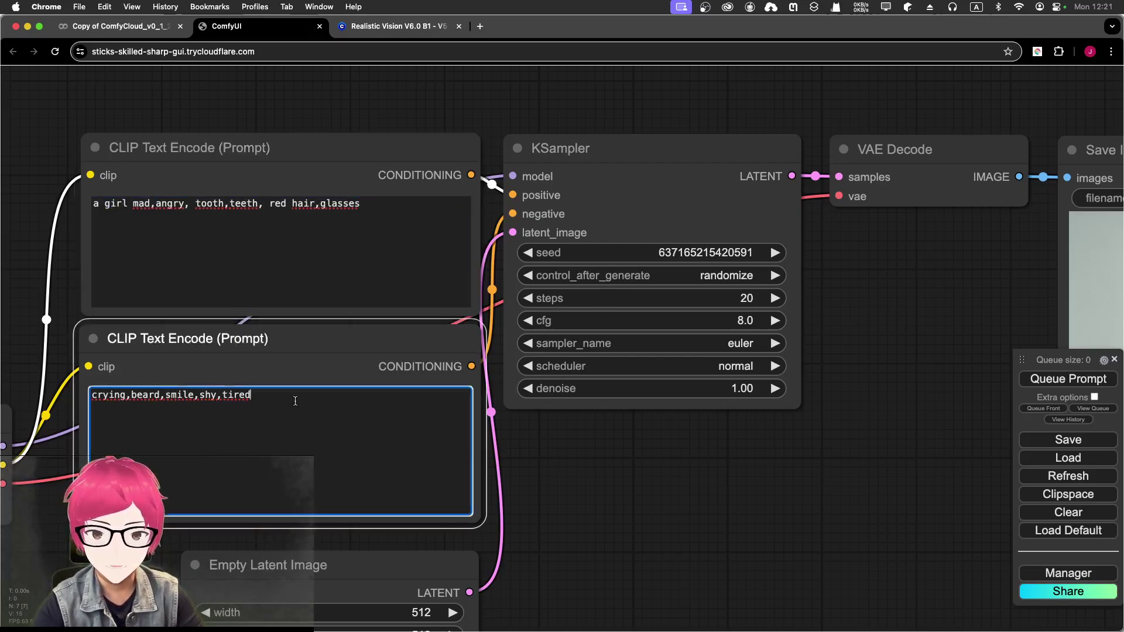
type(",man")
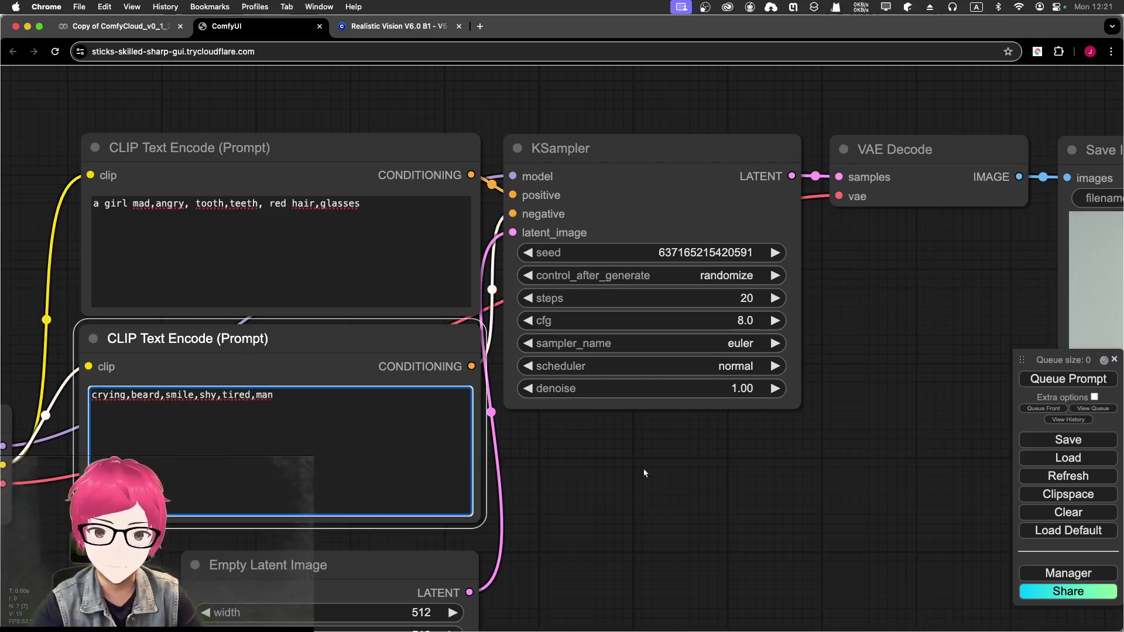
- Replace "girl" with "woman" in the positive prompt so it reads "a woman mad,angry, tooth,teeth, red hair,glasses"
left_click(112, 201)
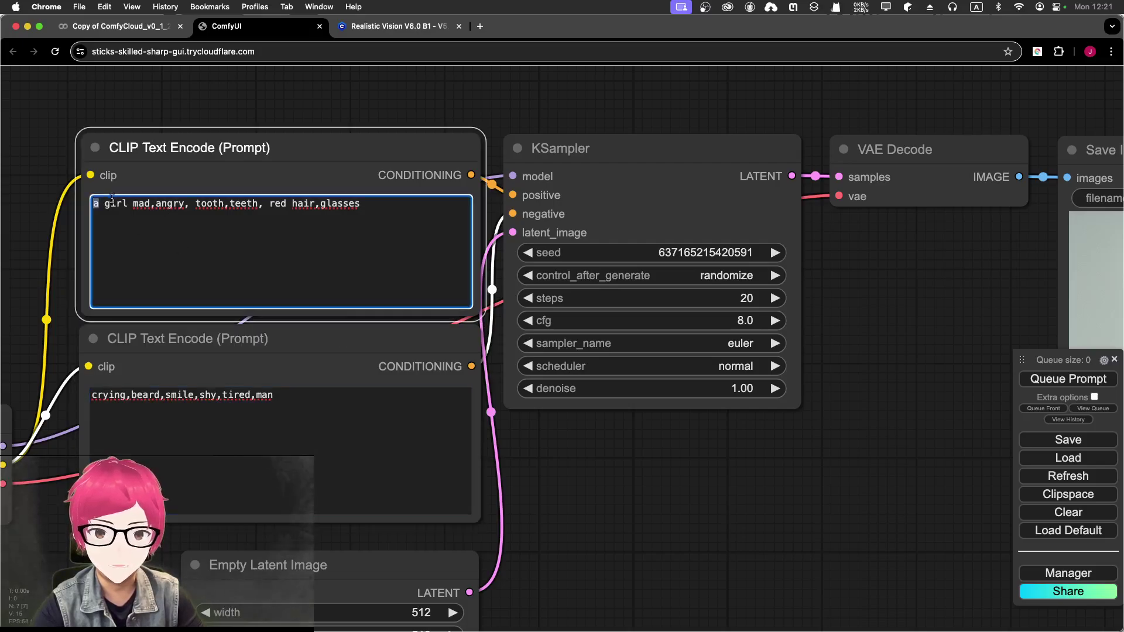
double_click(113, 203)
type("woman")
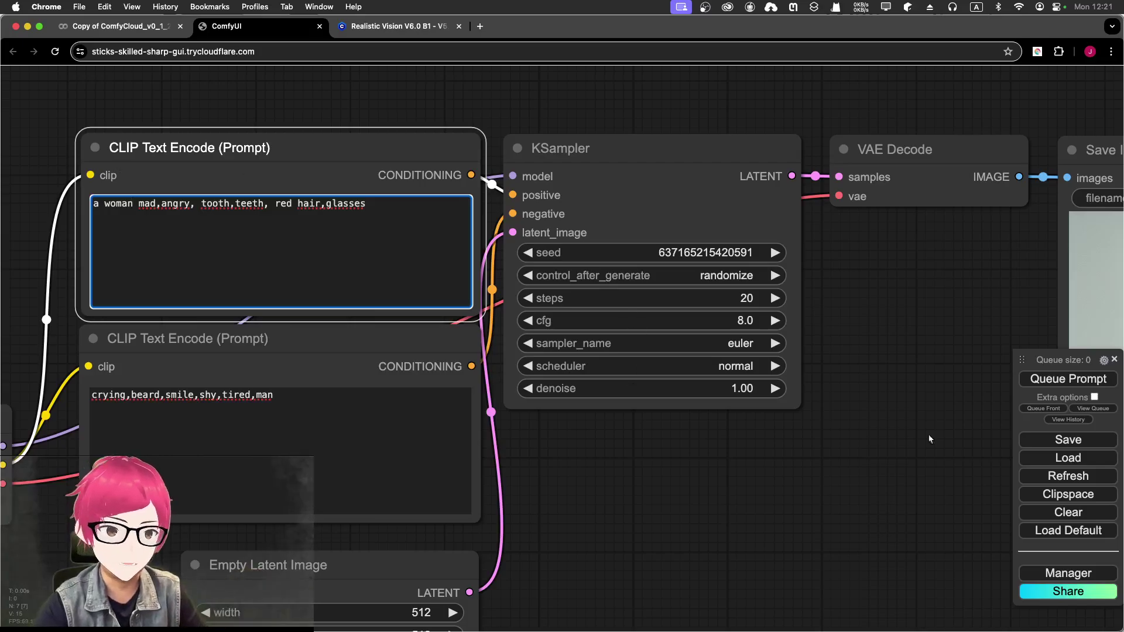
- Queue a generation from the angry-woman prompts and examine the finished portrait's facial details in the Save Image node
left_click(1042, 380)
left_click_drag(933, 320, 579, 279)
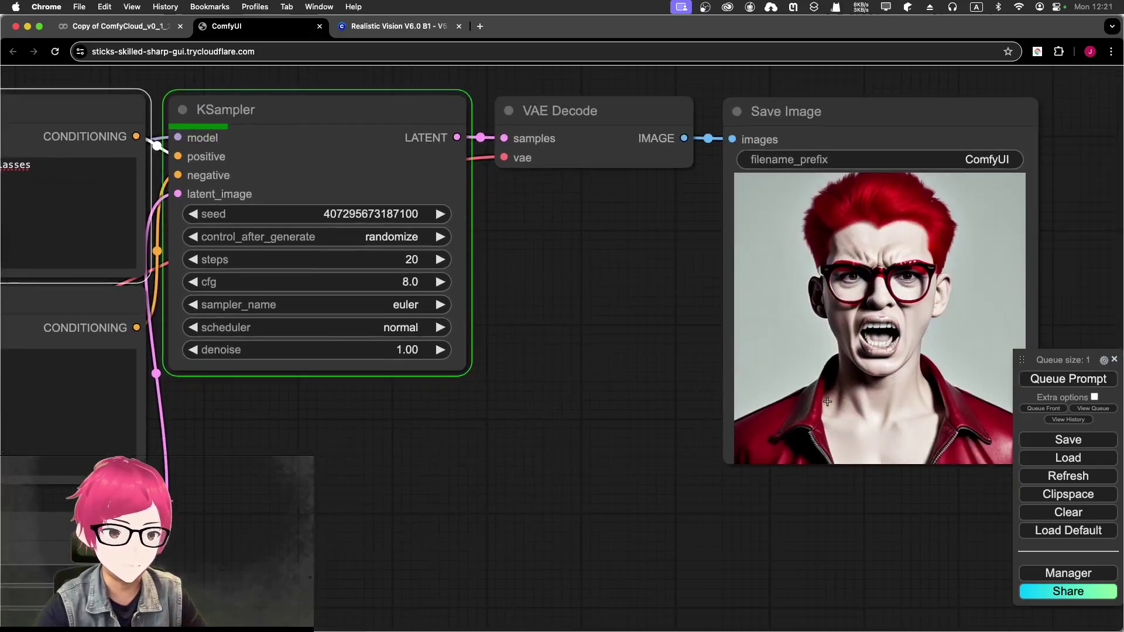
left_click_drag(775, 503, 621, 504)
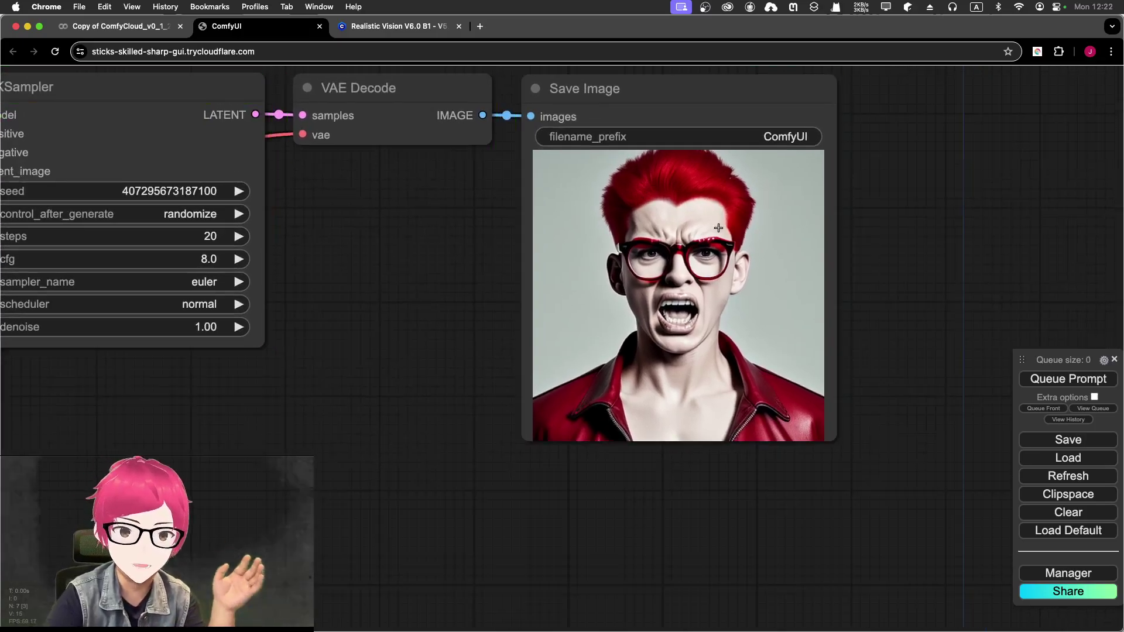
left_click_drag(912, 253, 836, 297)
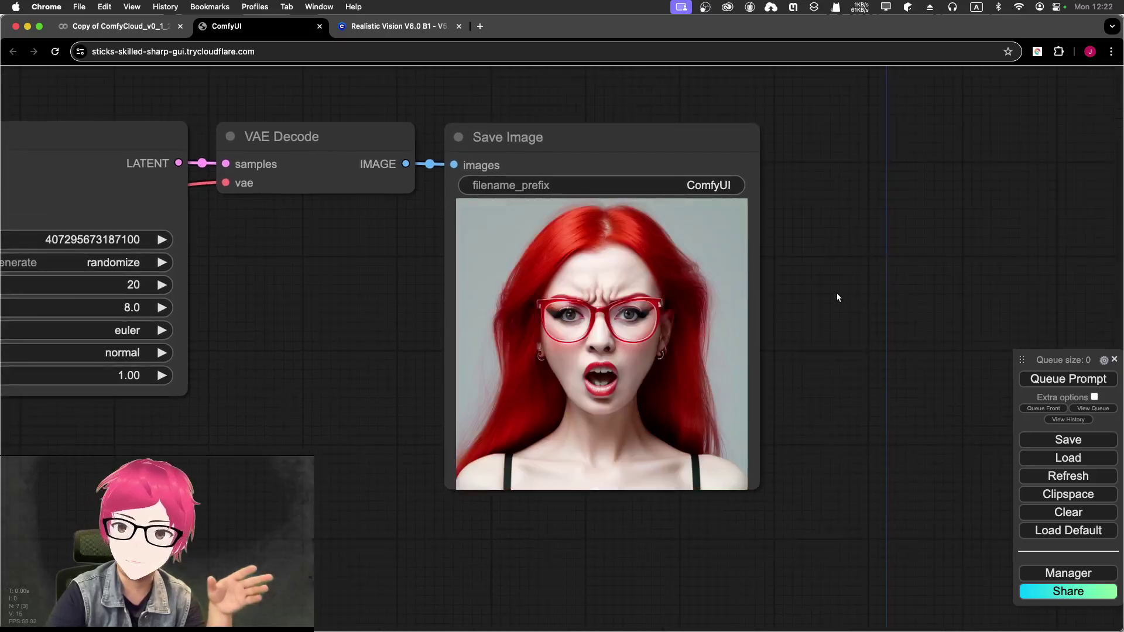
scroll(635, 339, "up", 2)
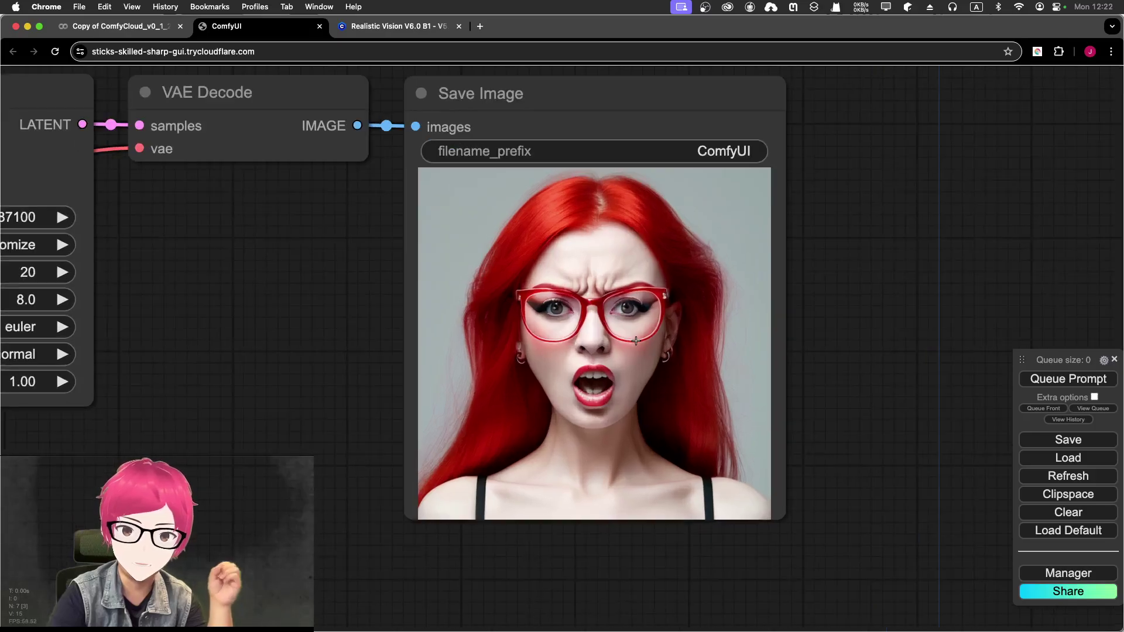
scroll(601, 420, "up", 5)
scroll(596, 371, "up", 4)
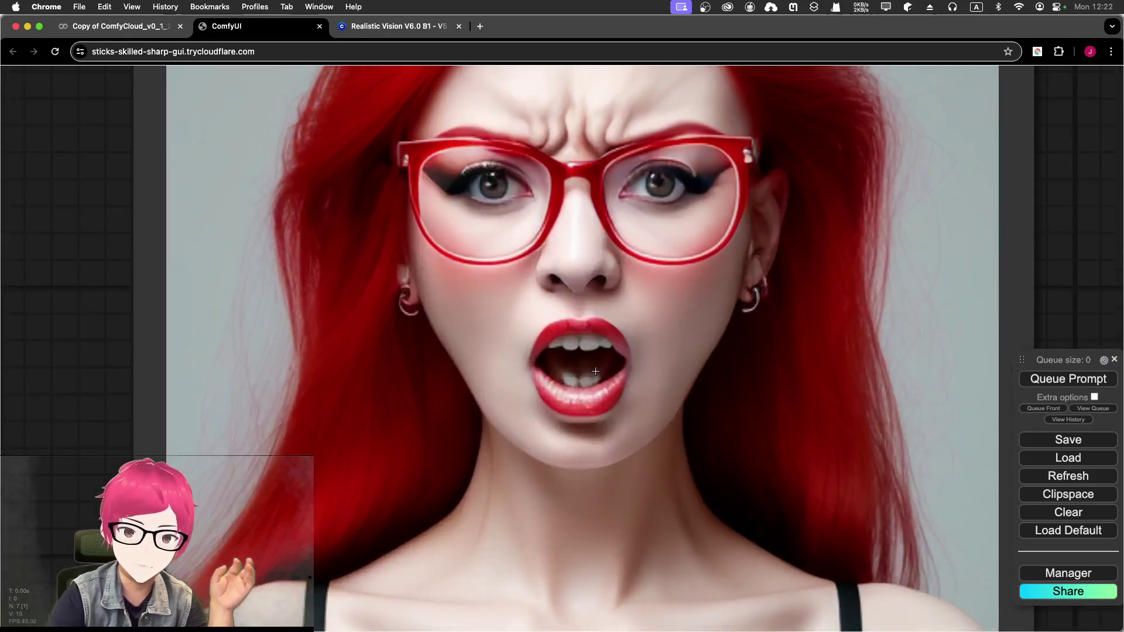
- Examine the angry-woman portrait up close, checking the teeth, lips, glasses, frown lines and overall face in the Save Image node
scroll(595, 372, "up", 2)
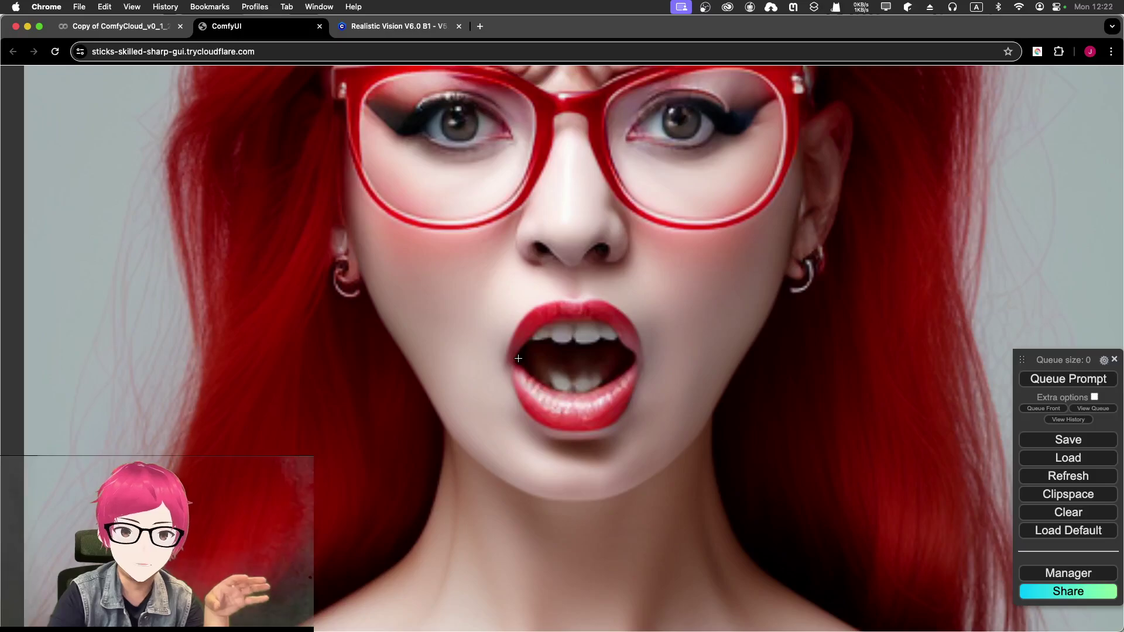
scroll(581, 274, "down", 3)
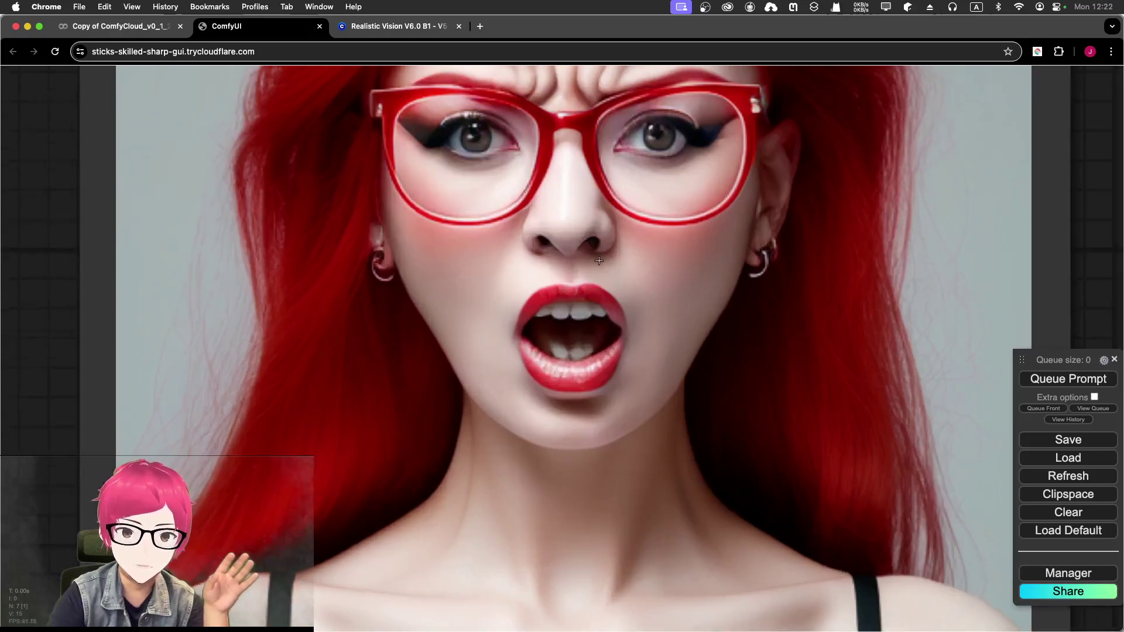
scroll(596, 252, "down", 1)
left_click_drag(583, 136, 537, 259)
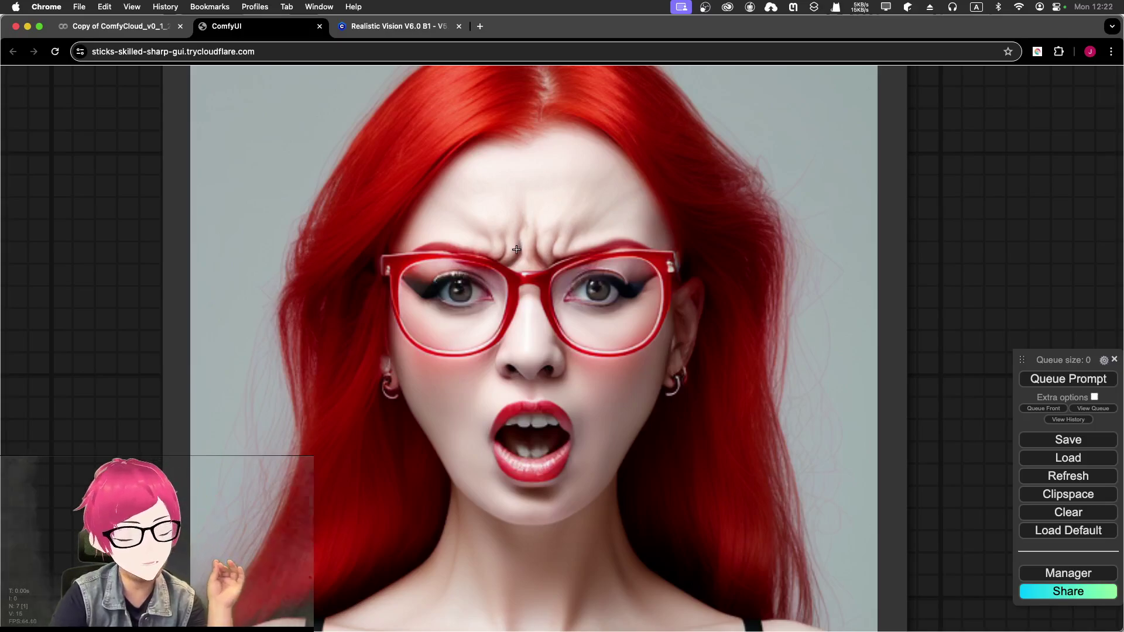
scroll(517, 249, "down", 2)
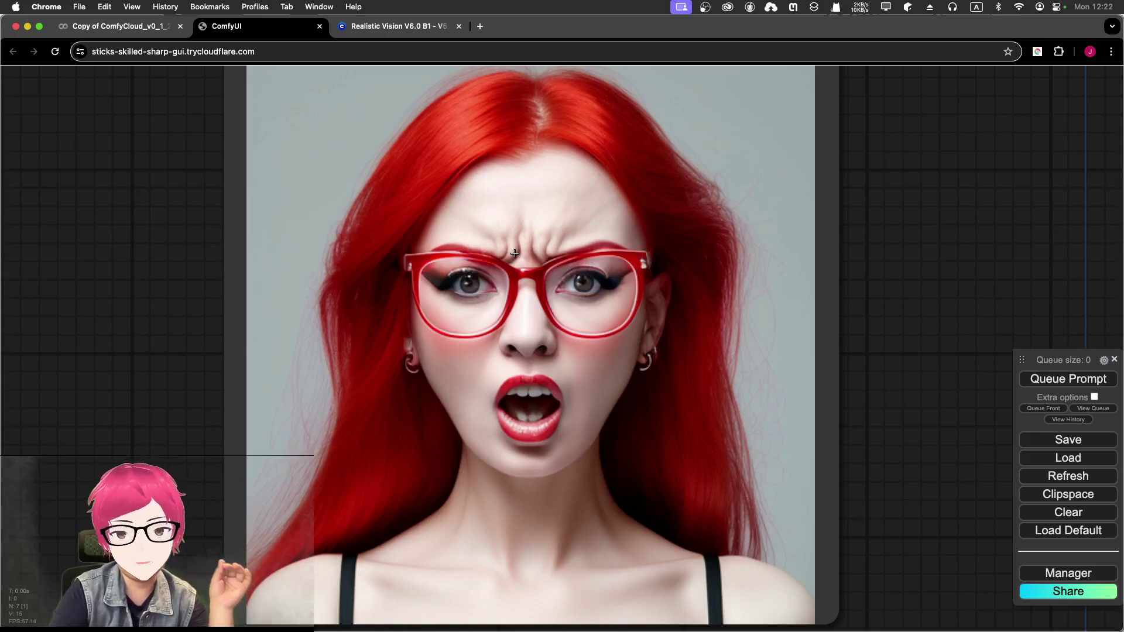
left_click_drag(594, 298, 553, 234)
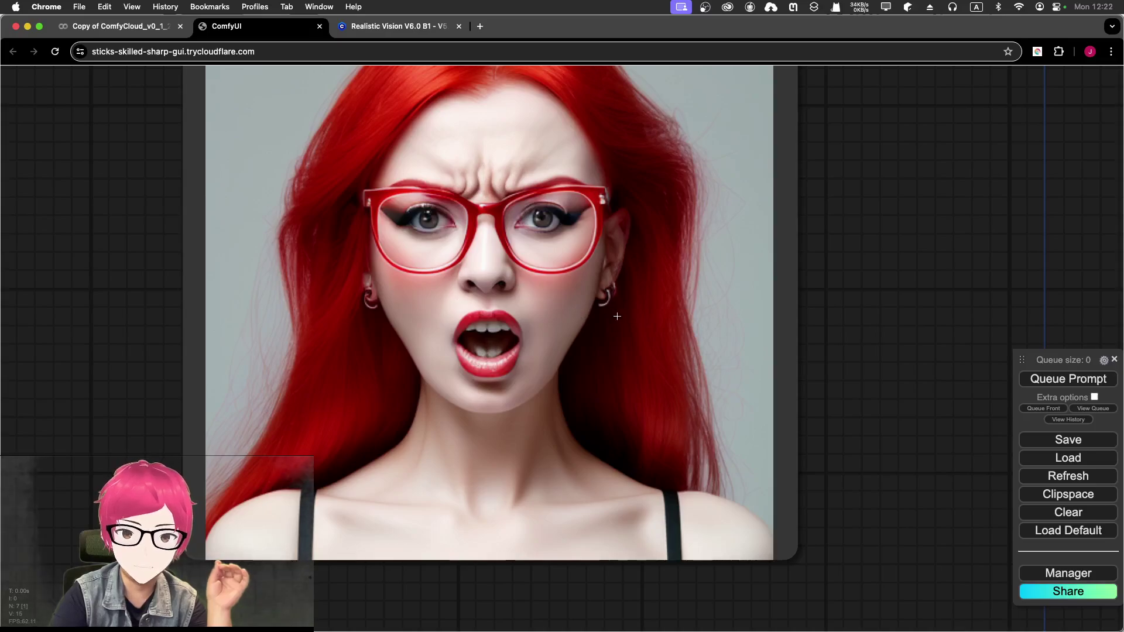
scroll(615, 313, "up", 3)
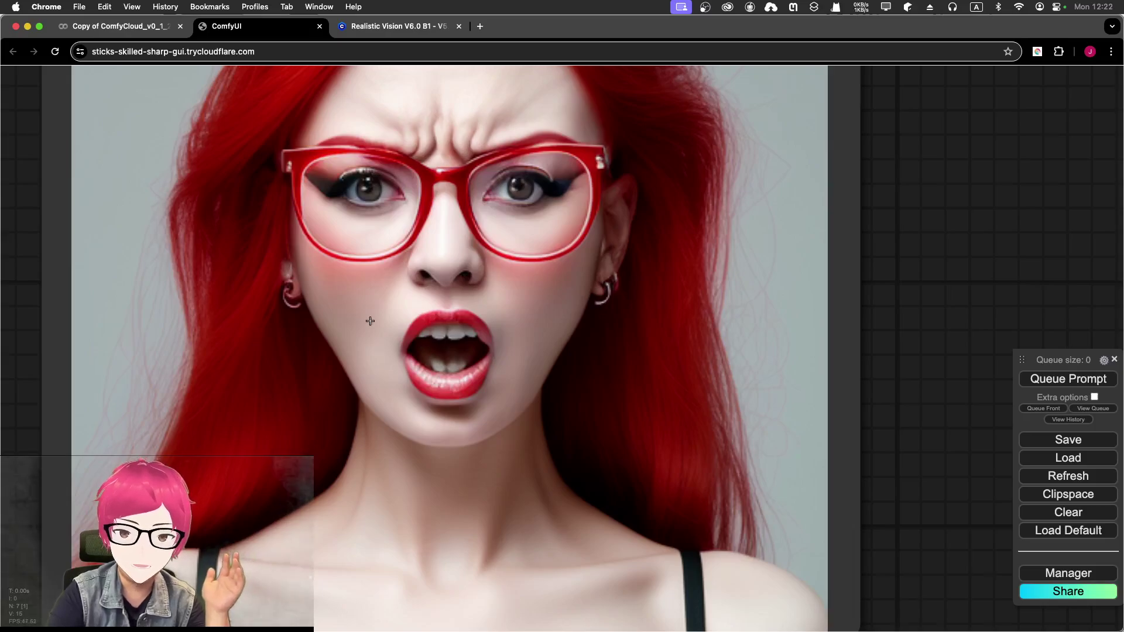
scroll(423, 358, "up", 5)
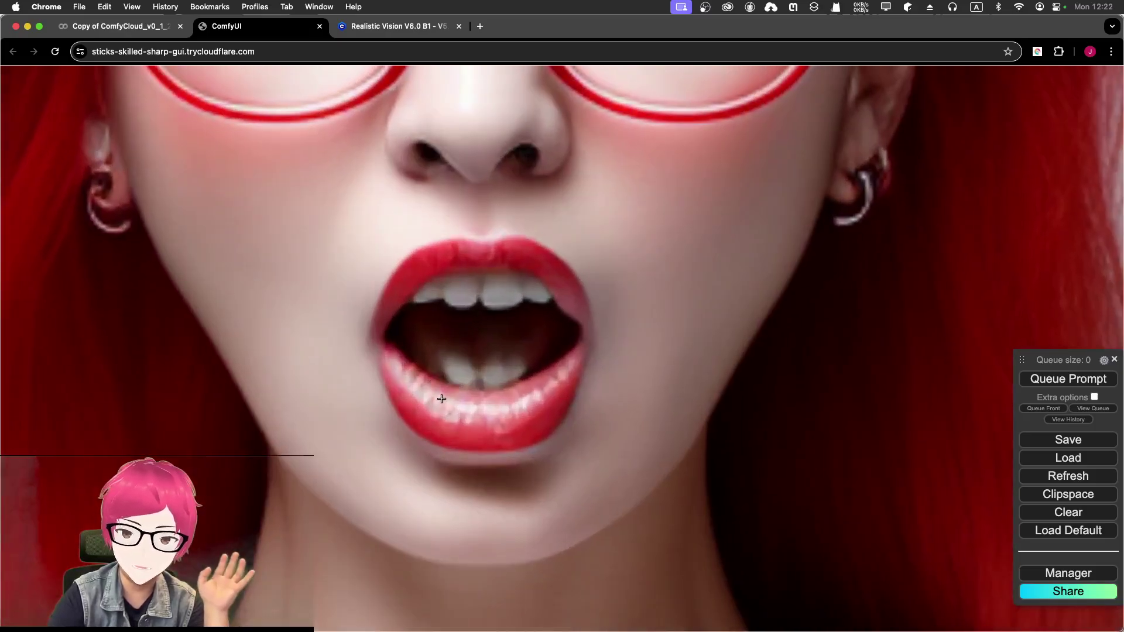
scroll(595, 394, "down", 5)
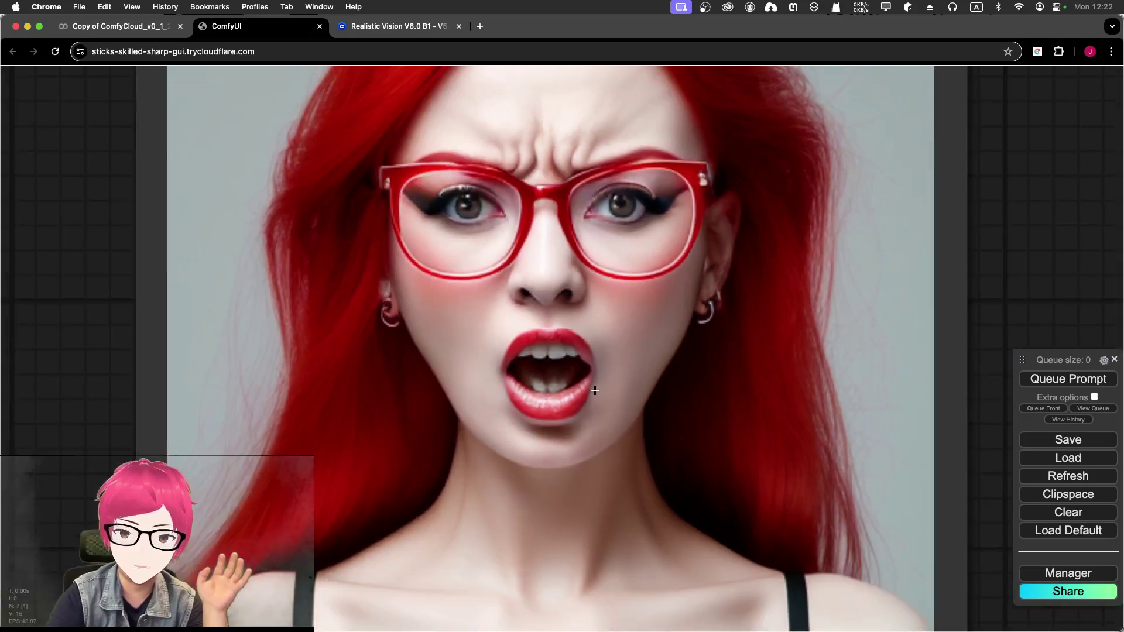
scroll(591, 424, "down", 3)
scroll(515, 410, "down", 3)
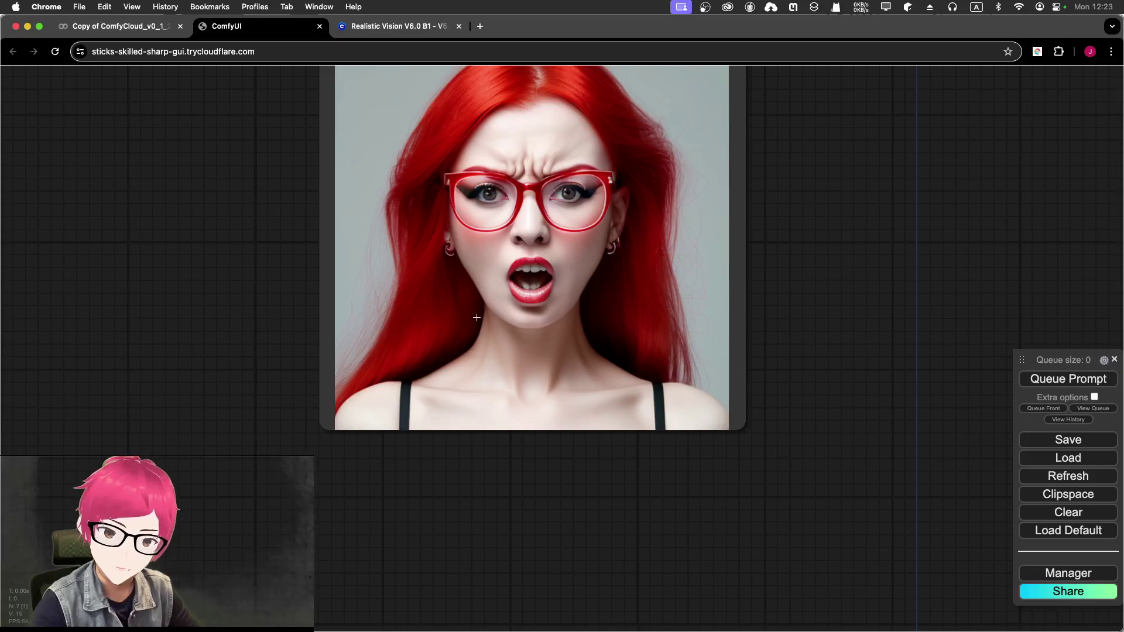
- Review the full text-to-image workflow, from the checkpoint and prompt nodes through the KSampler to the saved portrait
scroll(463, 325, "down", 5)
left_click_drag(333, 255, 594, 341)
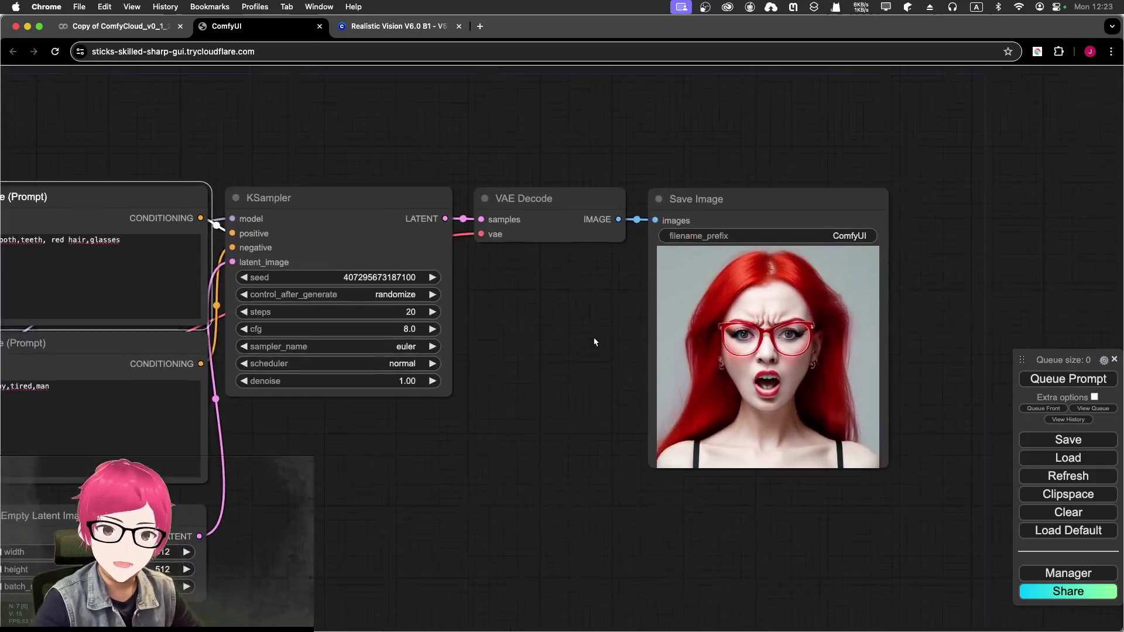
scroll(529, 392, "left", 2)
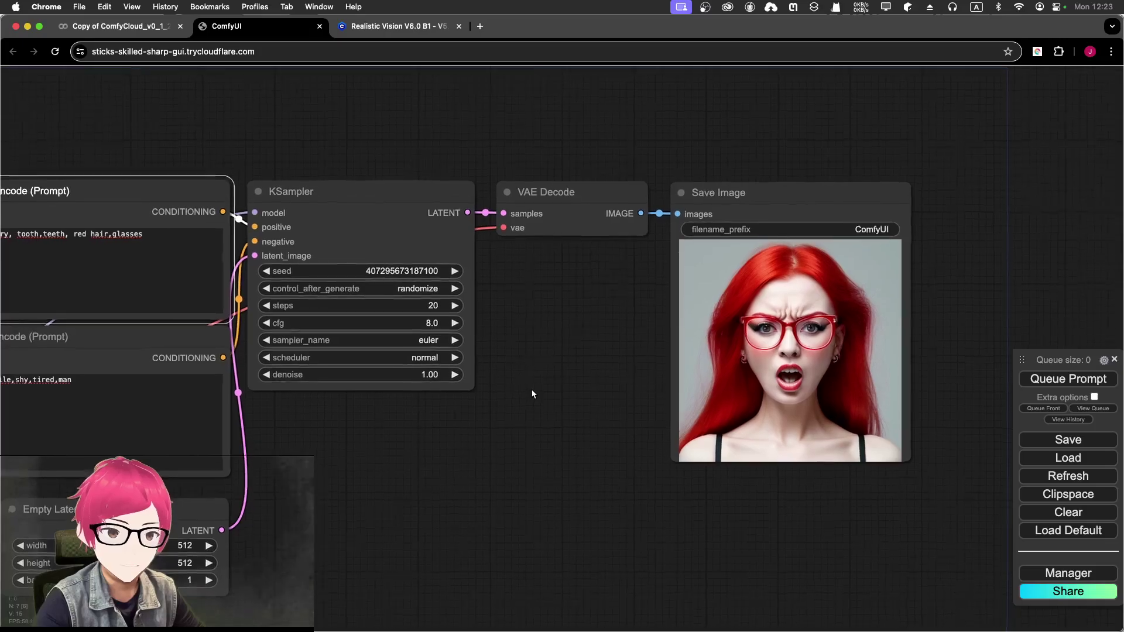
left_click_drag(531, 395, 594, 364)
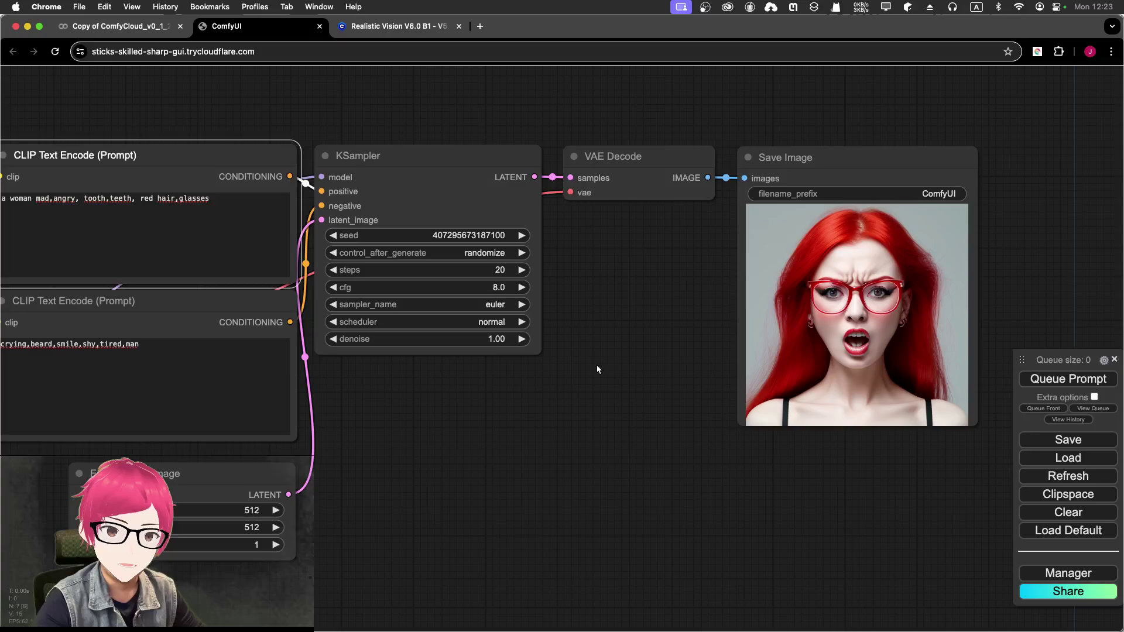
left_click_drag(535, 402, 609, 396)
scroll(553, 413, "down", 3)
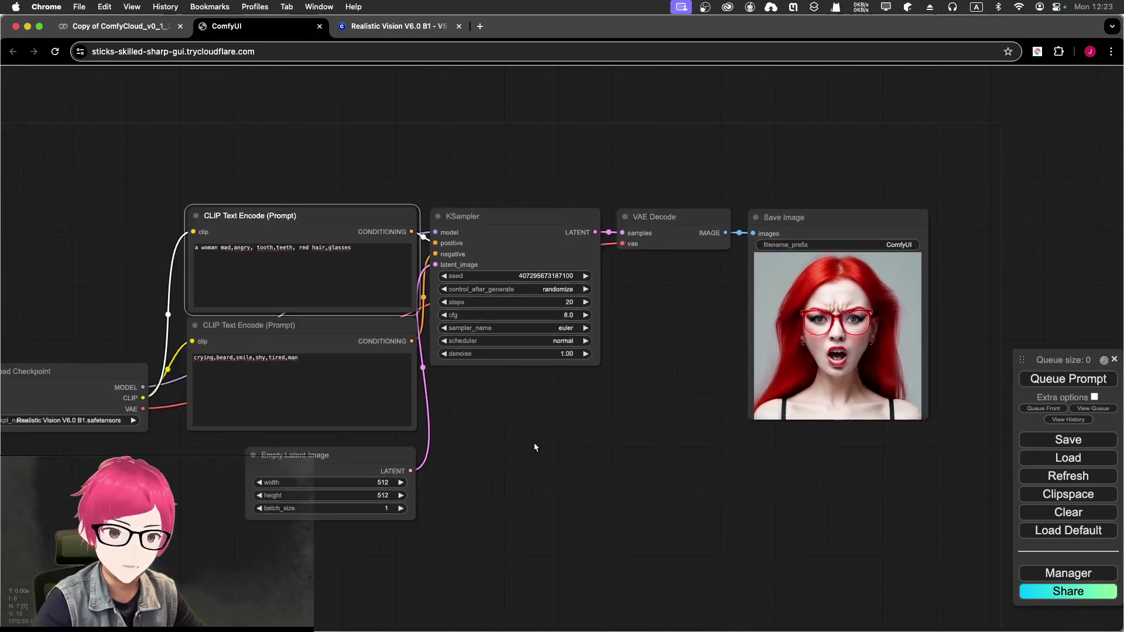